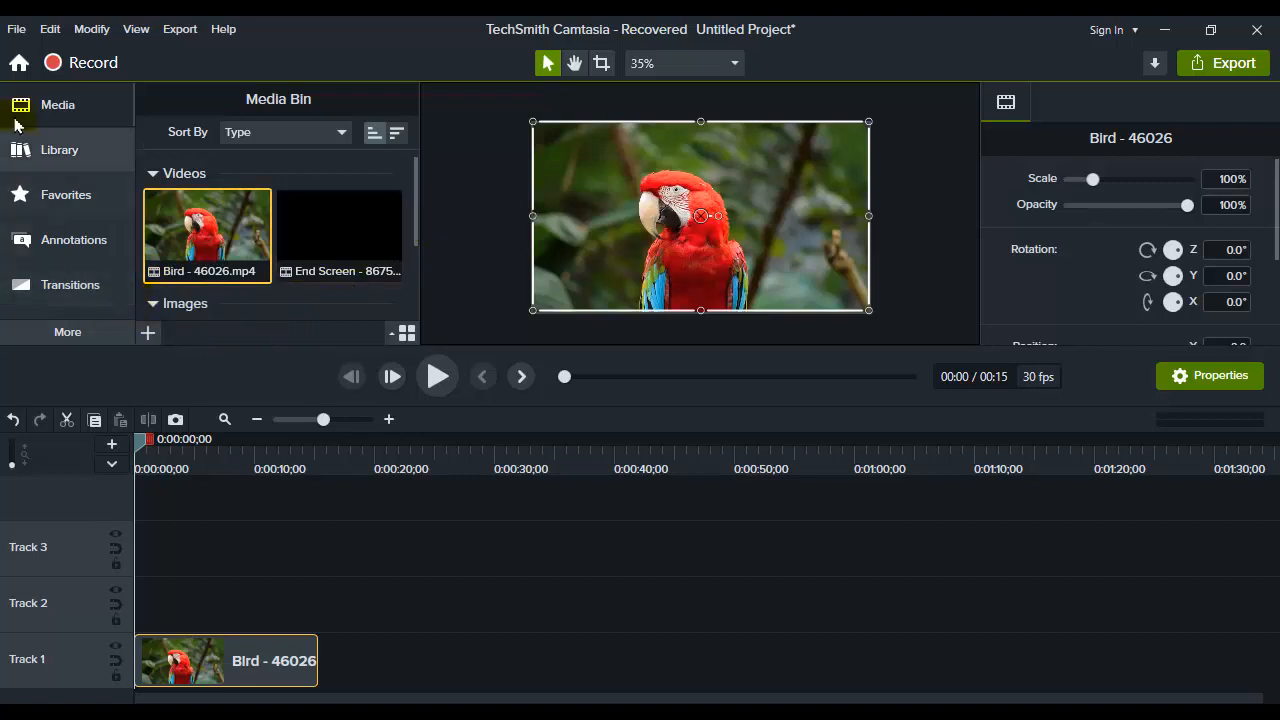
Step: Open the collection of ready-made animation presets for the selected clip
left_click(47, 148)
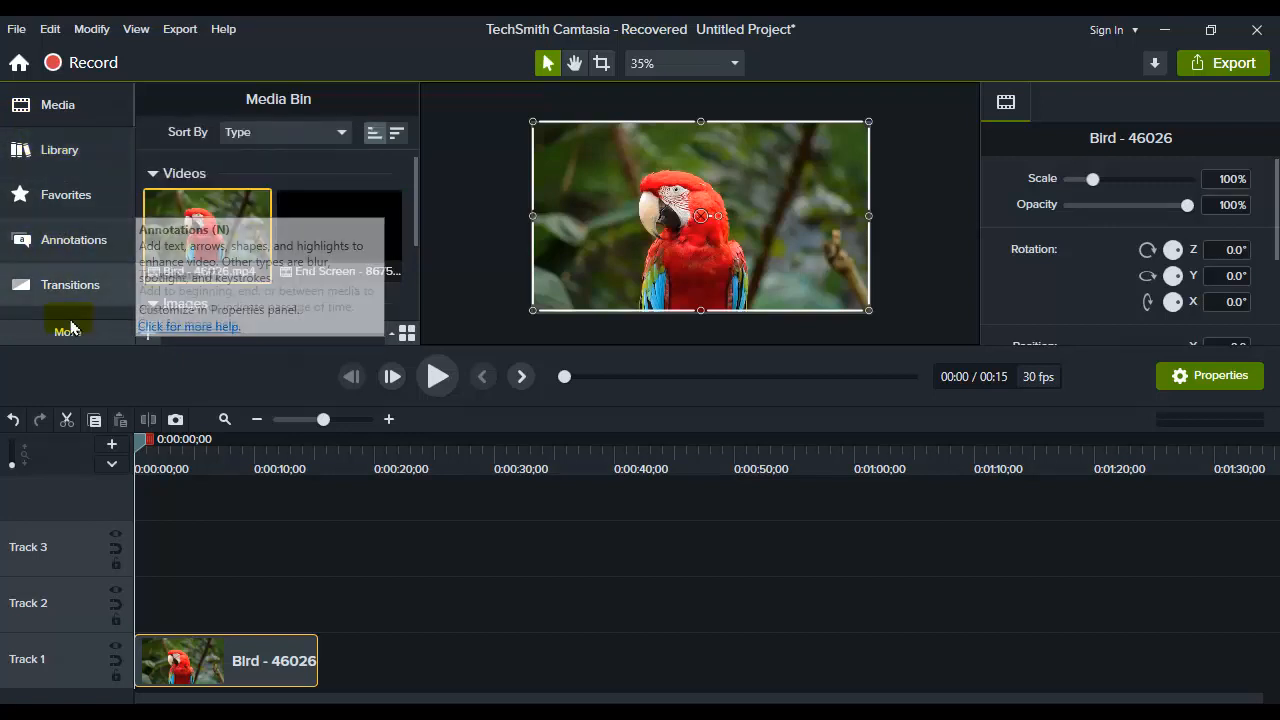
left_click(50, 239)
left_click(74, 332)
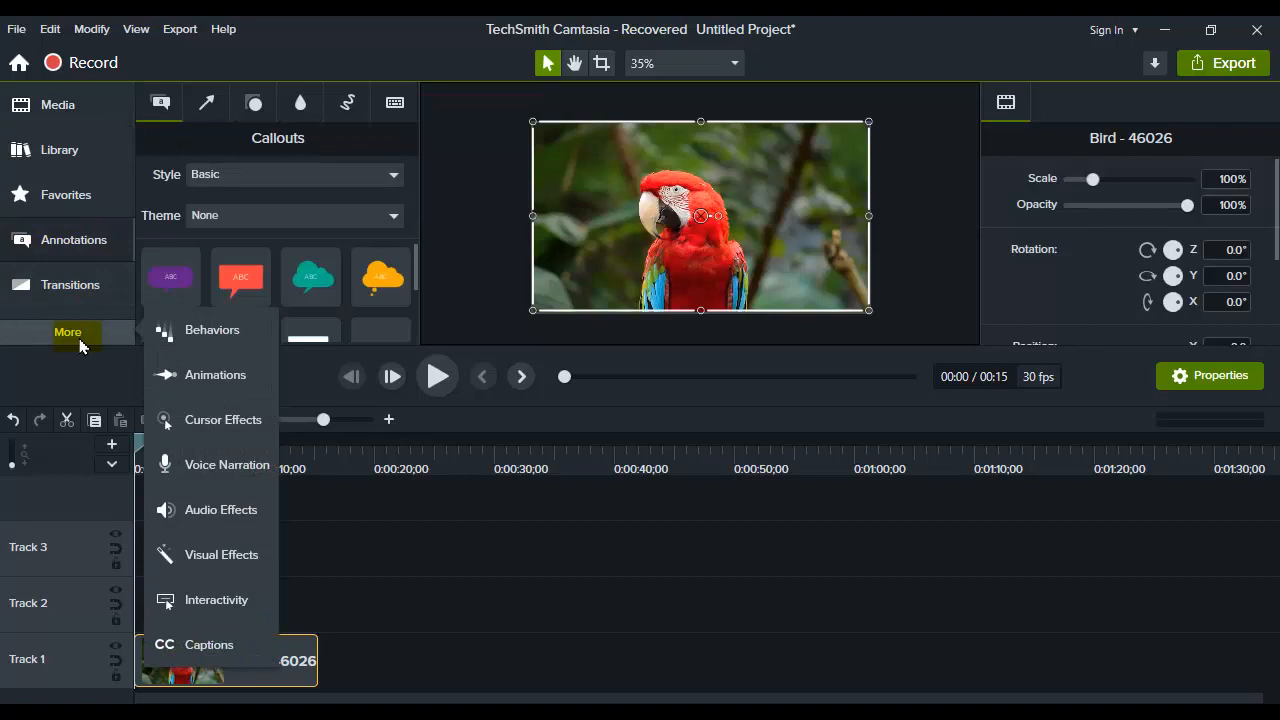
left_click(80, 344)
left_click(78, 346)
left_click(57, 337)
left_click(59, 337)
left_click(181, 380)
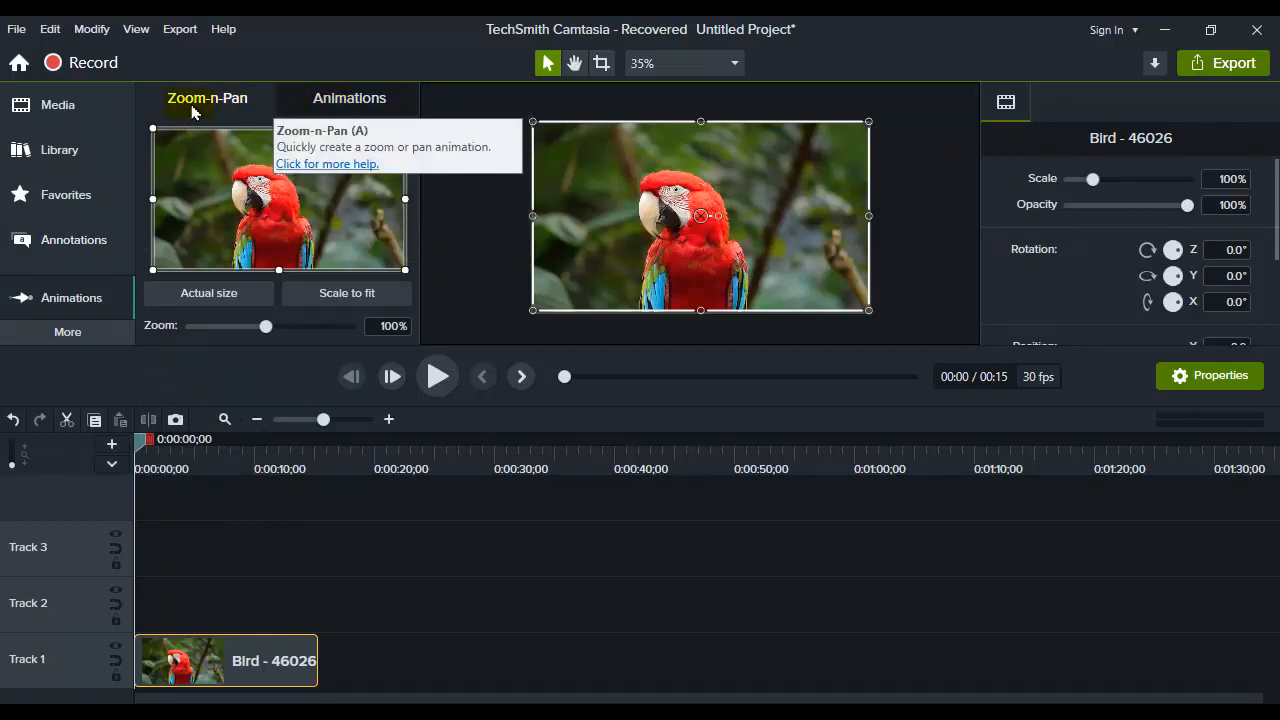
left_click(320, 102)
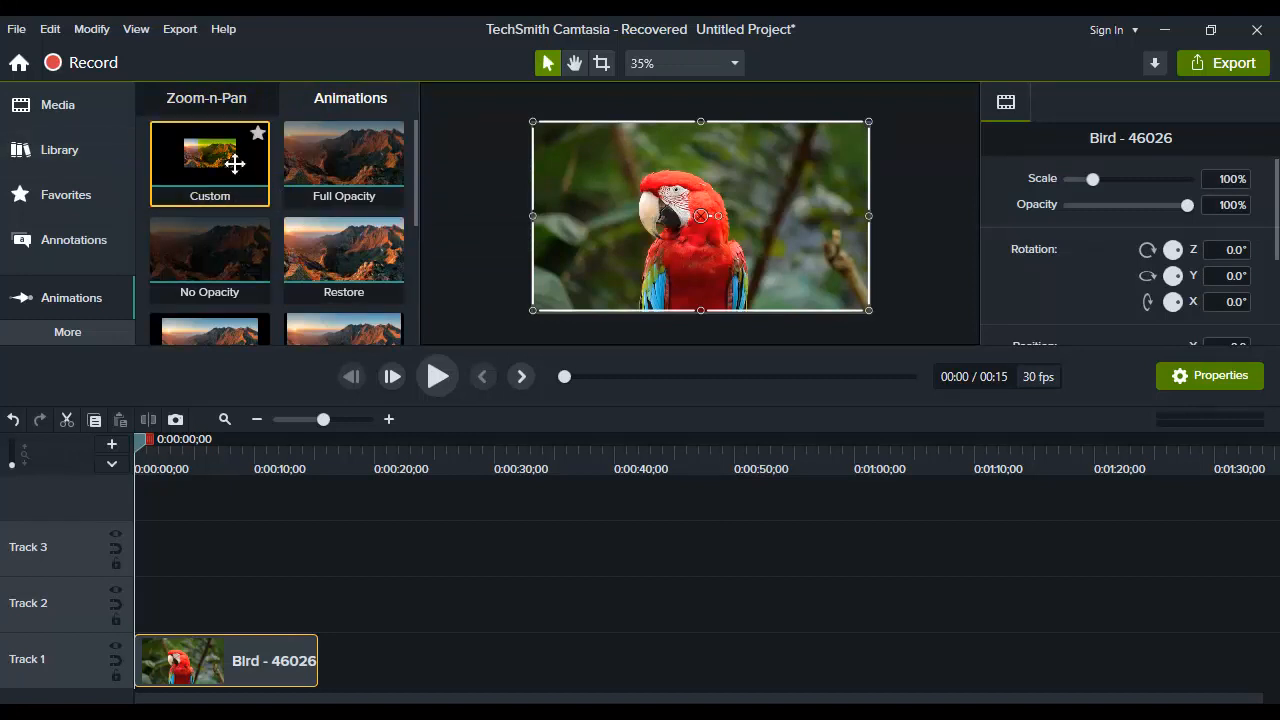
Step: Add a Custom animation to the bird clip on Track 1, ending at 0:00:05;28
mouse_move(251, 180)
left_mouse_down()
mouse_move(257, 194)
mouse_move(209, 180)
mouse_move(243, 634)
mouse_move(222, 667)
mouse_move(206, 660)
mouse_move(238, 668)
mouse_move(231, 655)
mouse_move(200, 664)
left_mouse_up()
left_click(206, 560)
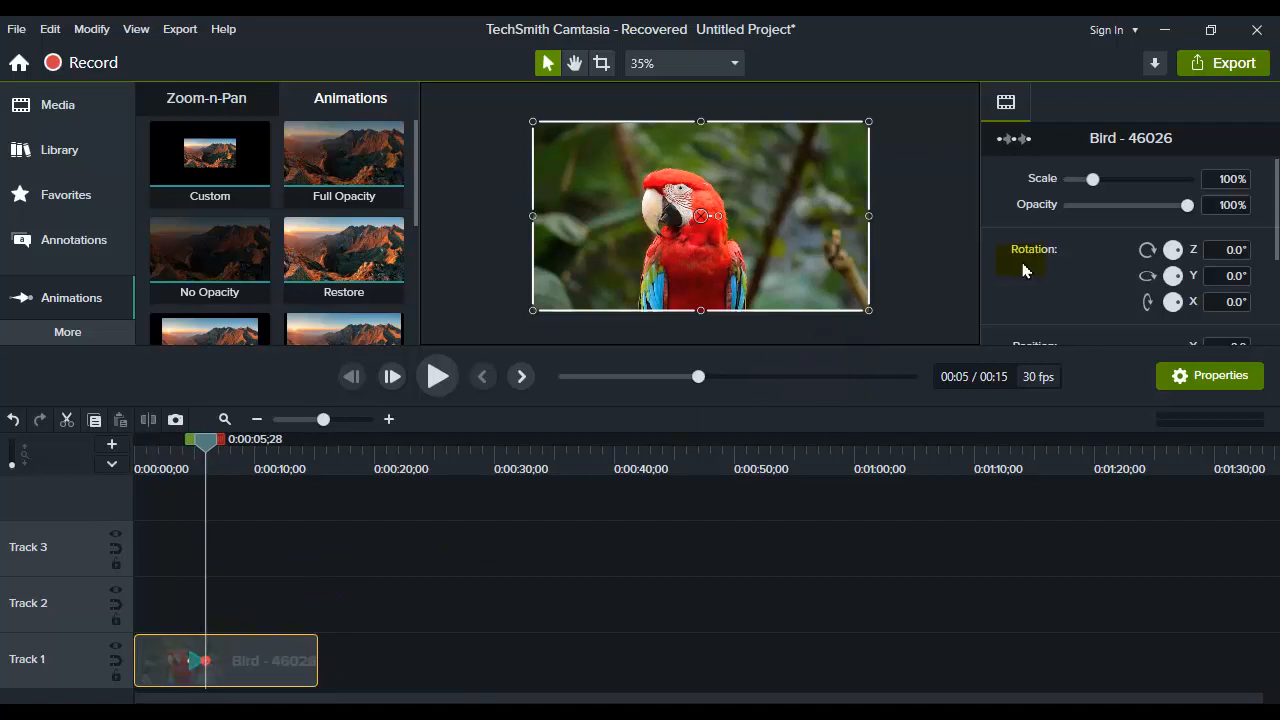
scroll(1022, 270, "down", 3)
scroll(1045, 270, "up", 3)
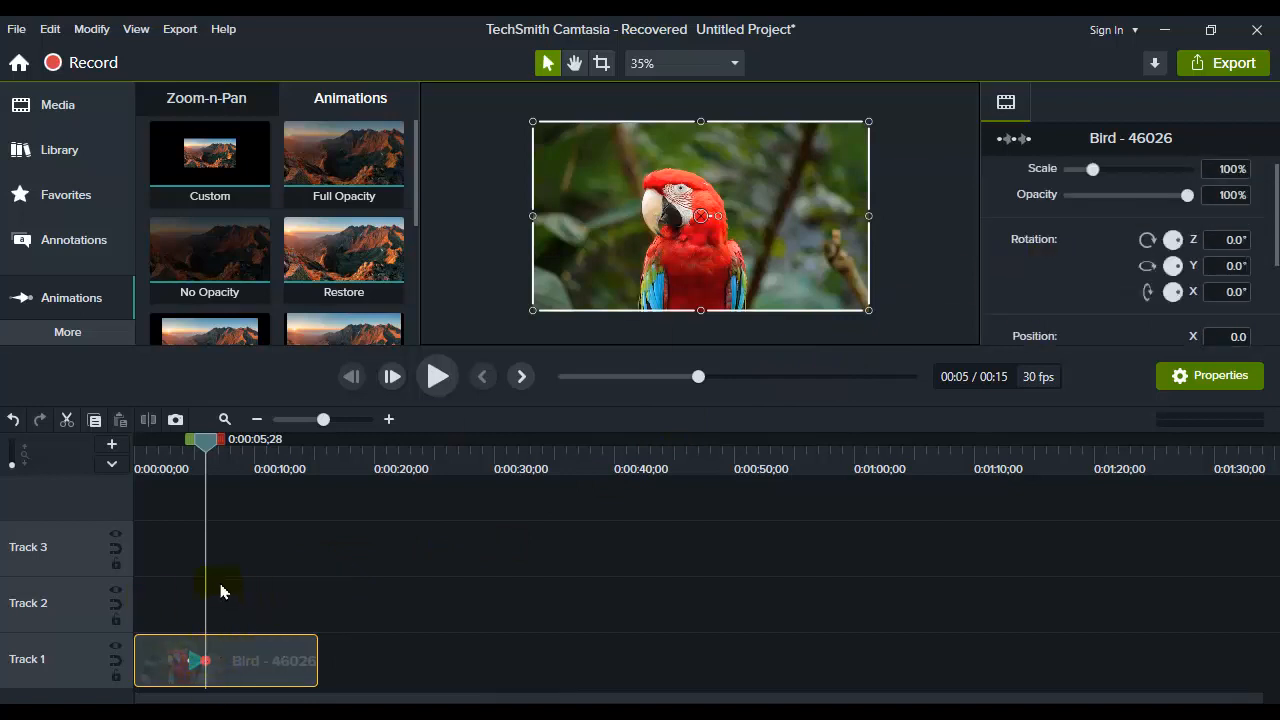
scroll(1023, 311, "up", 1)
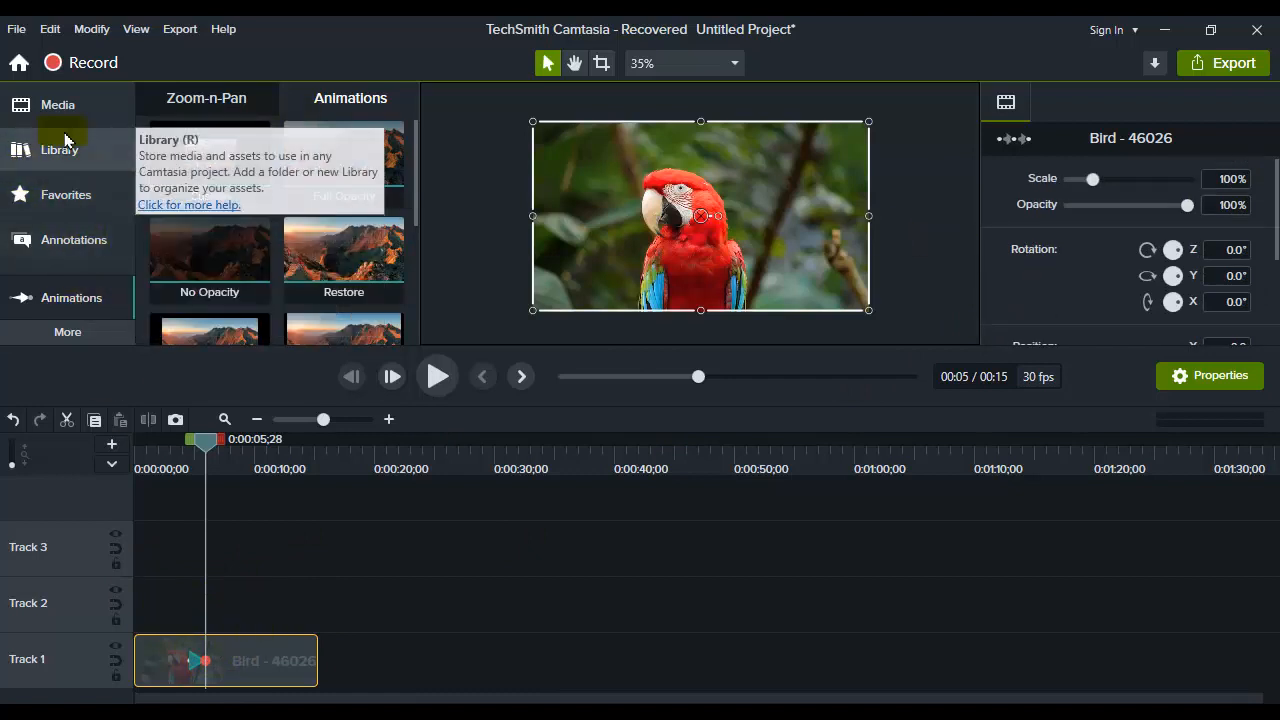
Step: Add the Color Adjustment visual effect to the bird clip
left_click(65, 331)
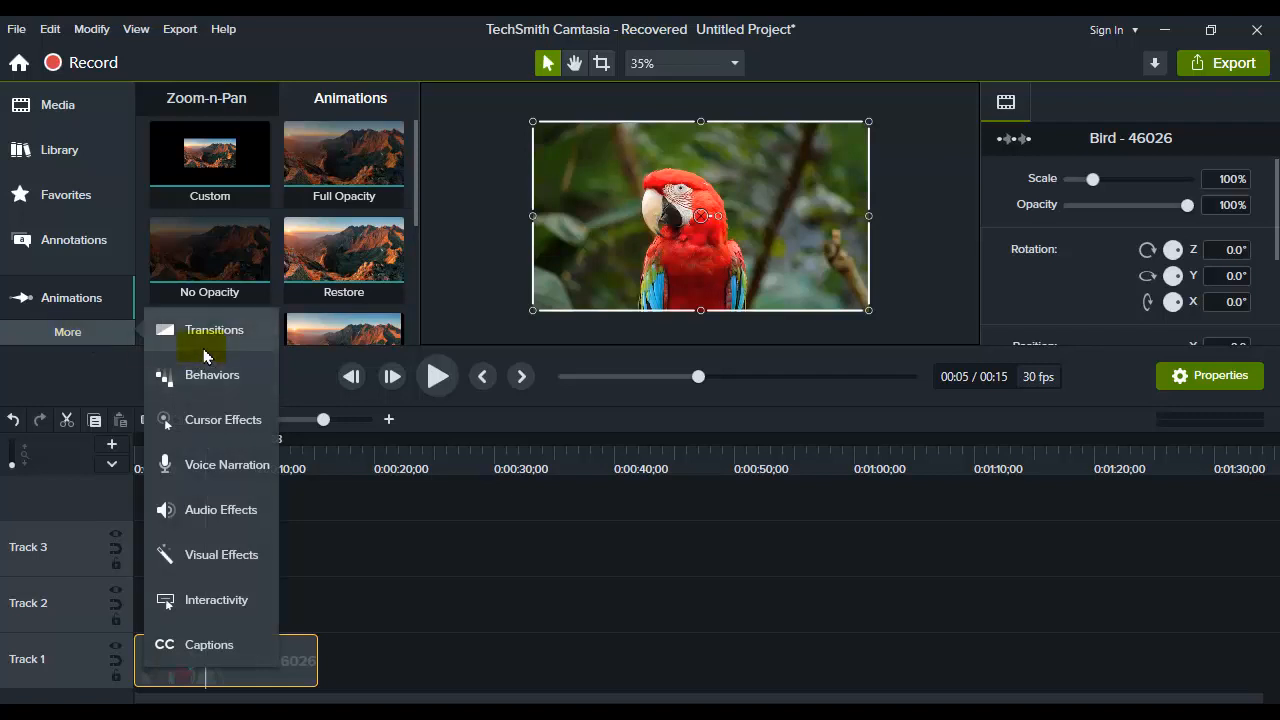
left_click(103, 29)
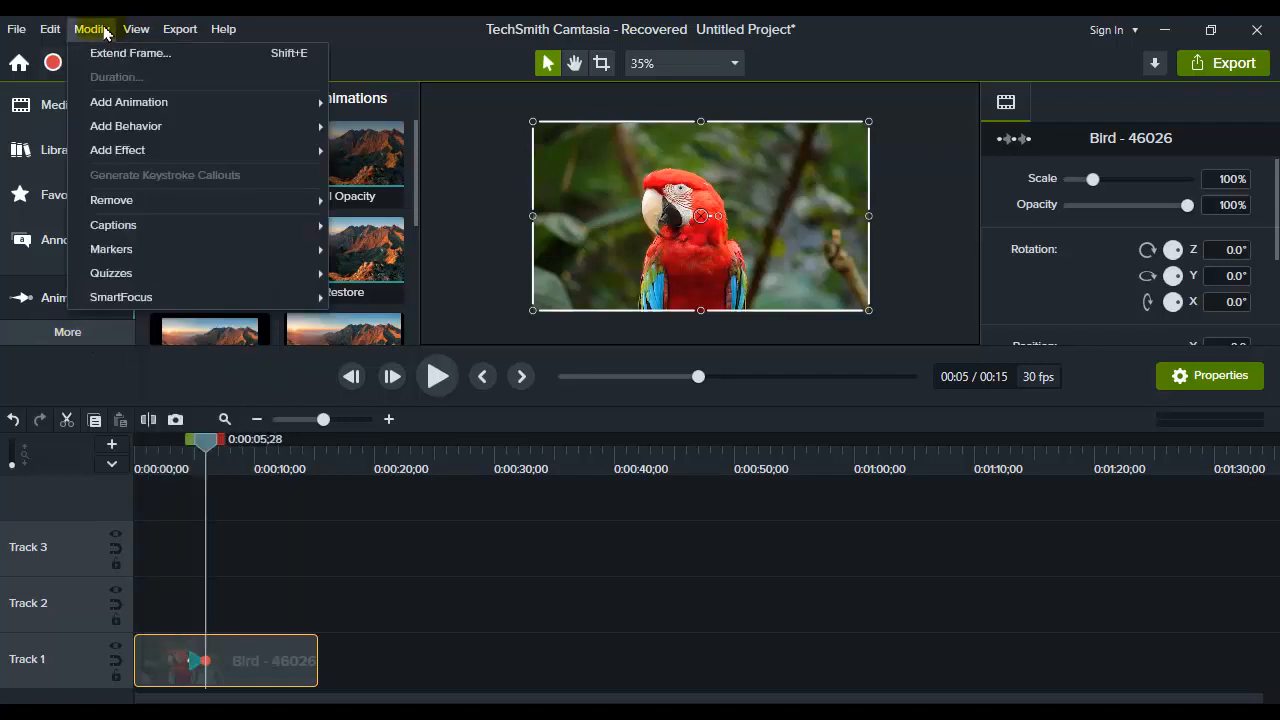
mouse_move(145, 153)
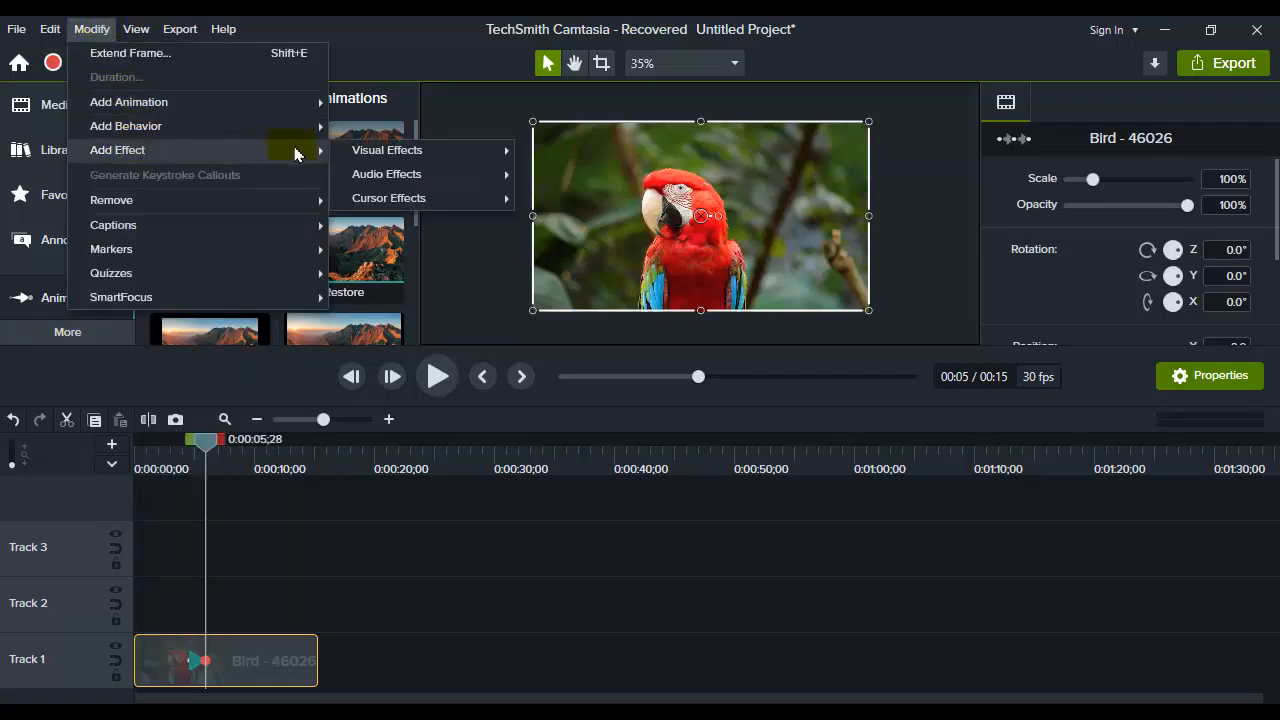
mouse_move(363, 151)
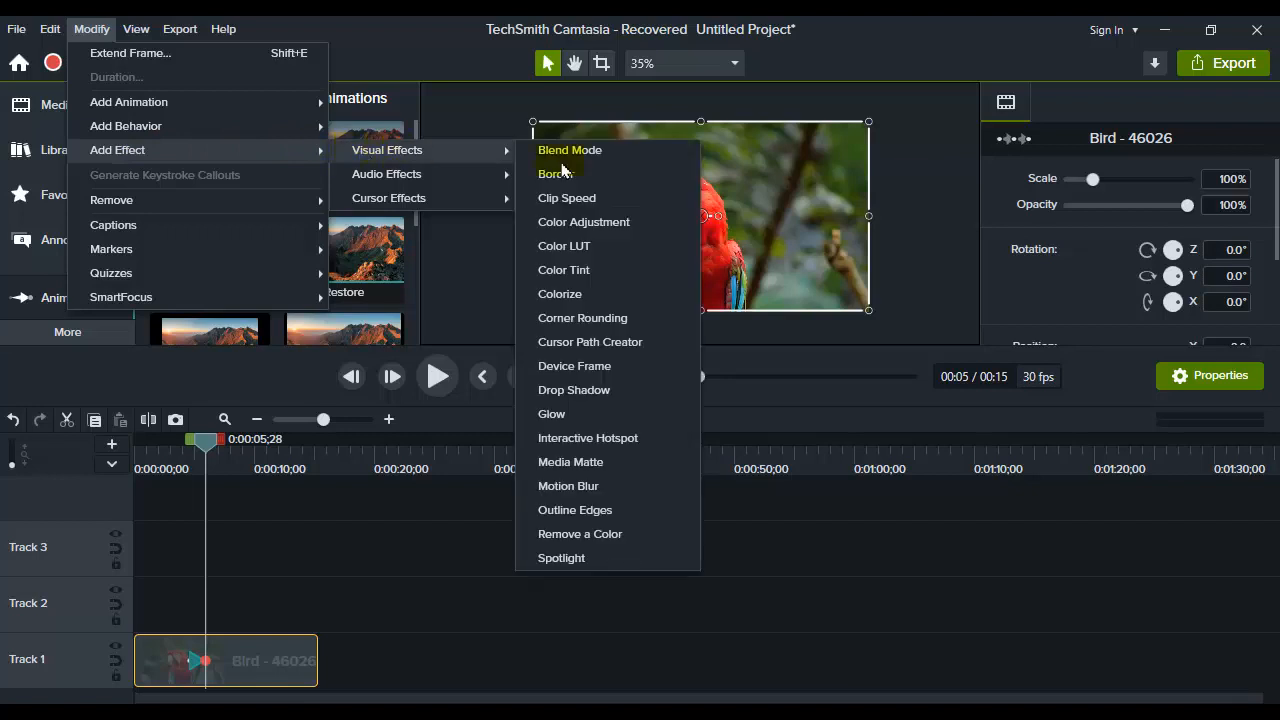
left_click(613, 224)
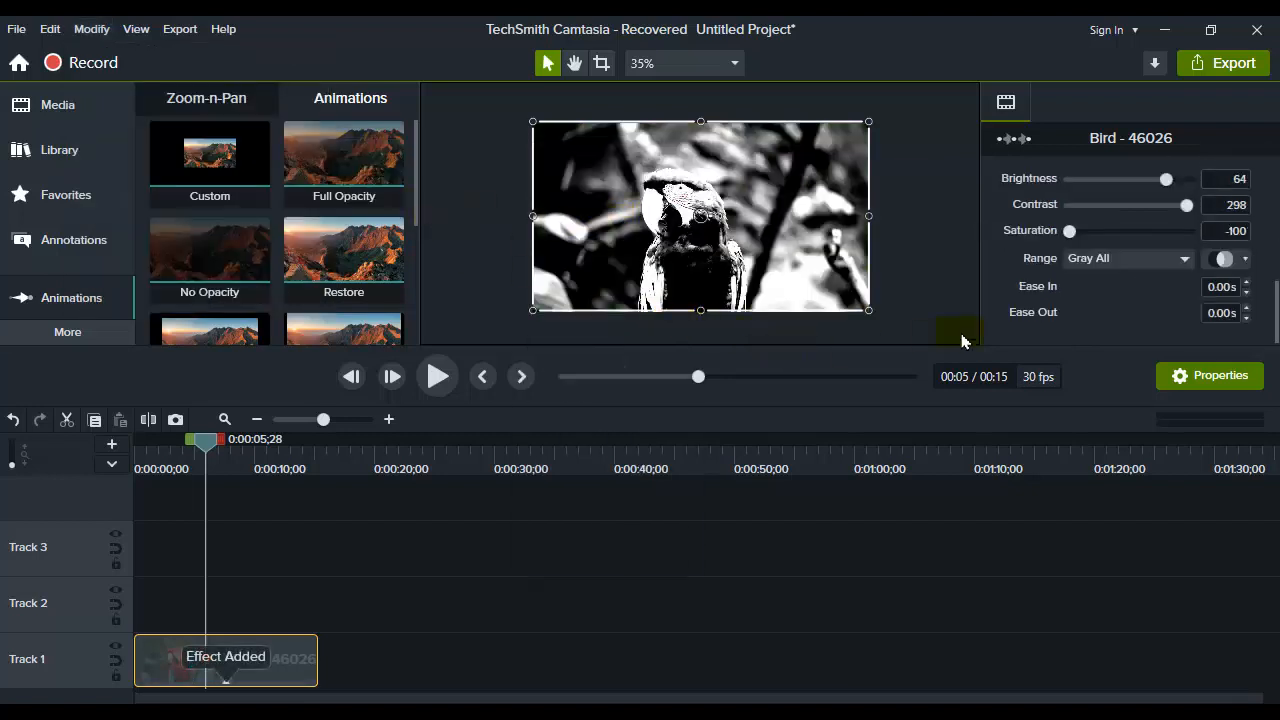
Step: Set the color adjustment at the animation's end to brightness -22, contrast 9 and saturation 22
left_click_drag(1186, 205, 1097, 207)
left_click_drag(1164, 179, 1117, 186)
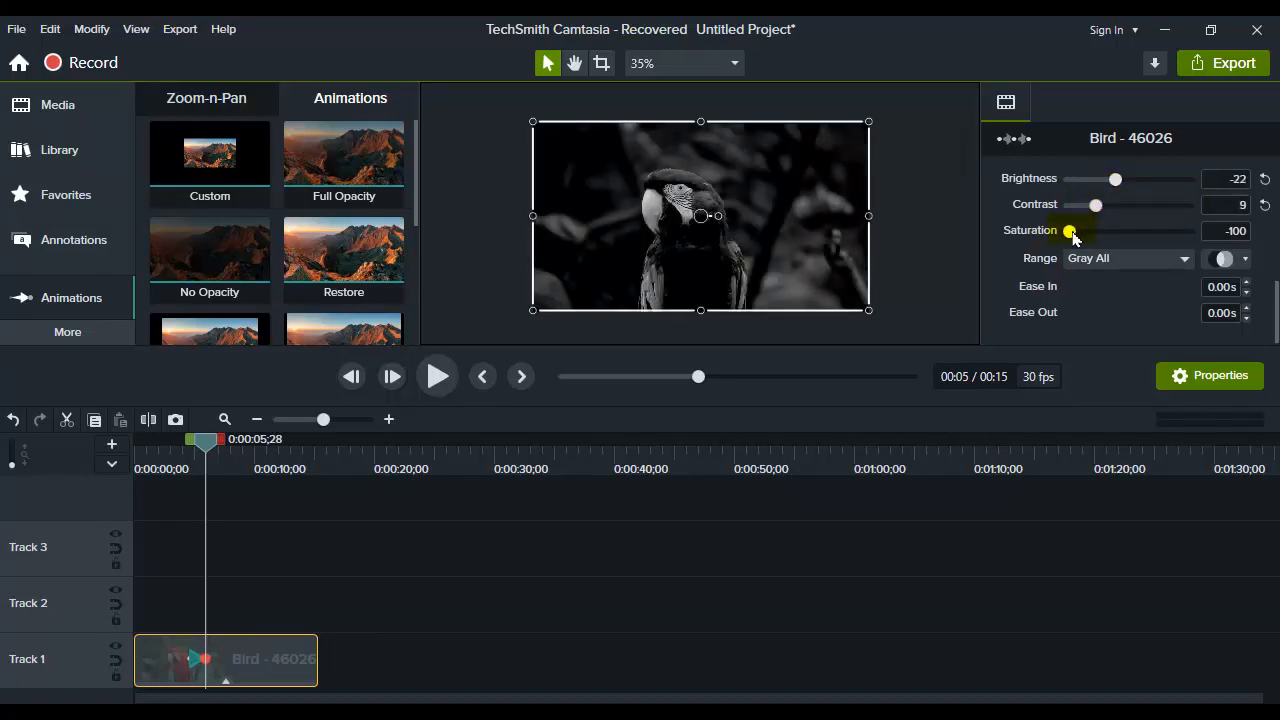
left_click_drag(1072, 234, 1141, 234)
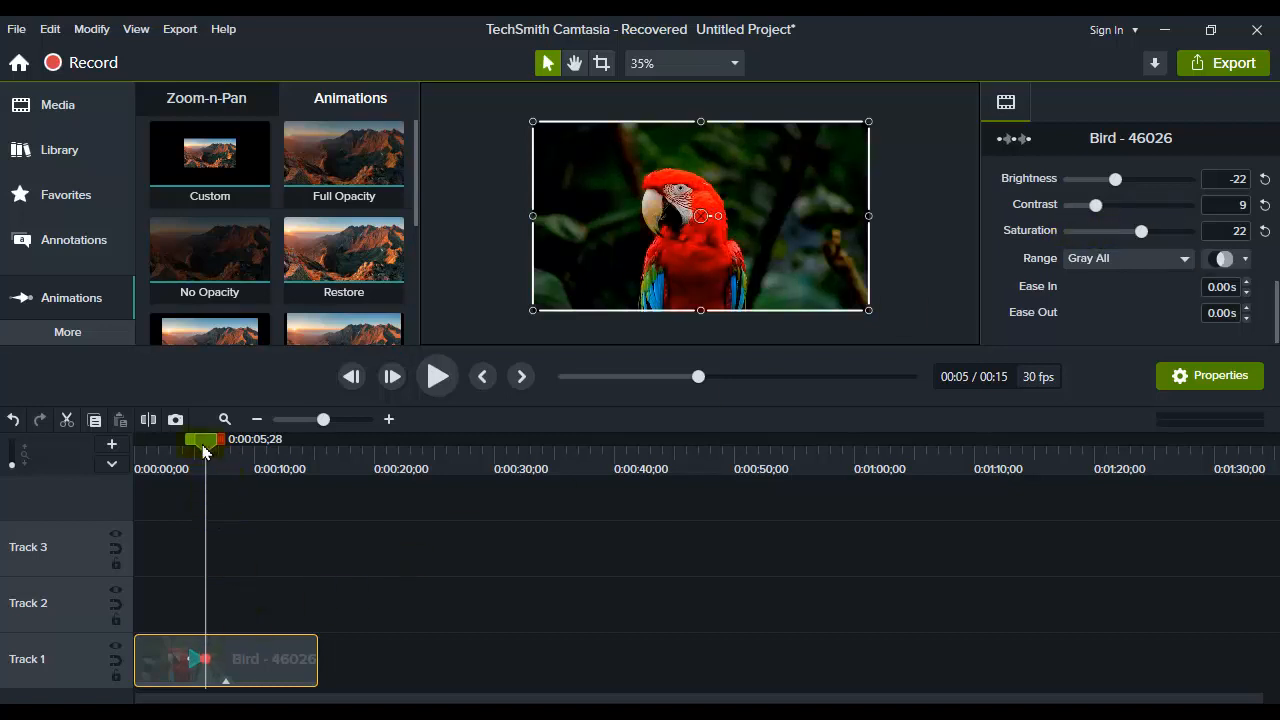
Step: Play the bird clip from its start and delete the Custom animation from it
left_click_drag(205, 452, 136, 452)
left_click(438, 377)
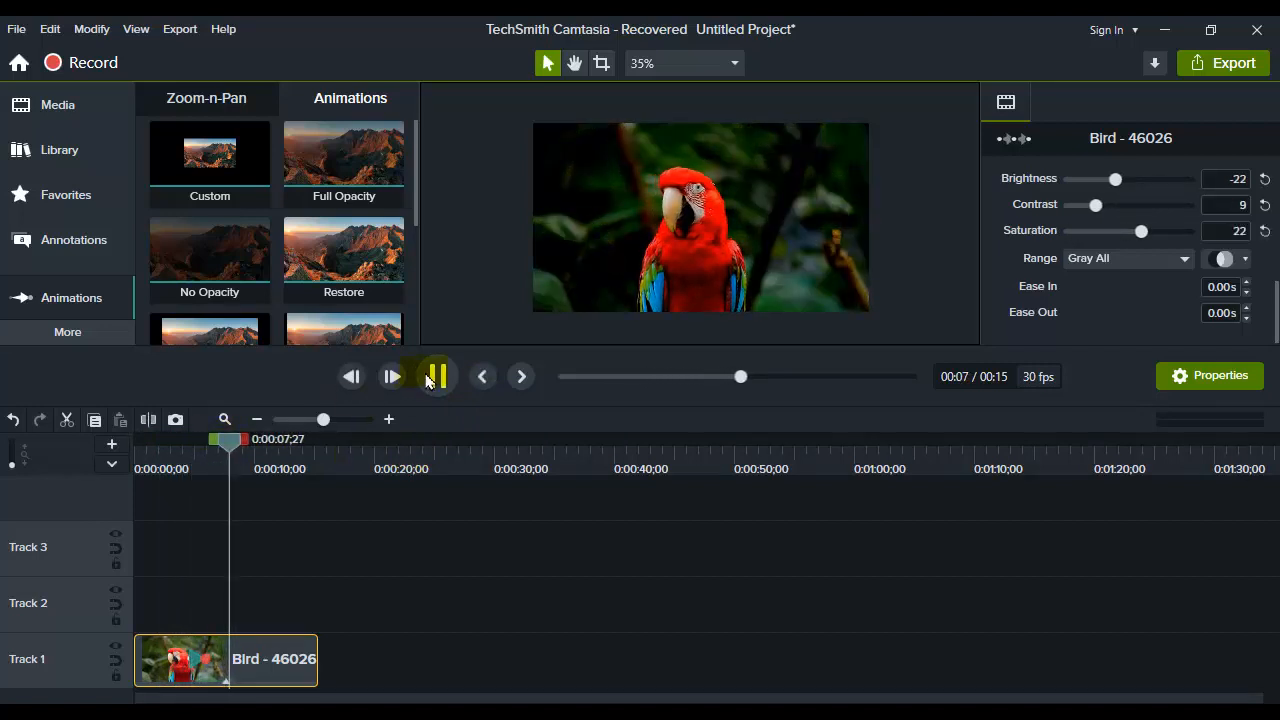
left_click(430, 379)
left_click(208, 662)
key("Delete")
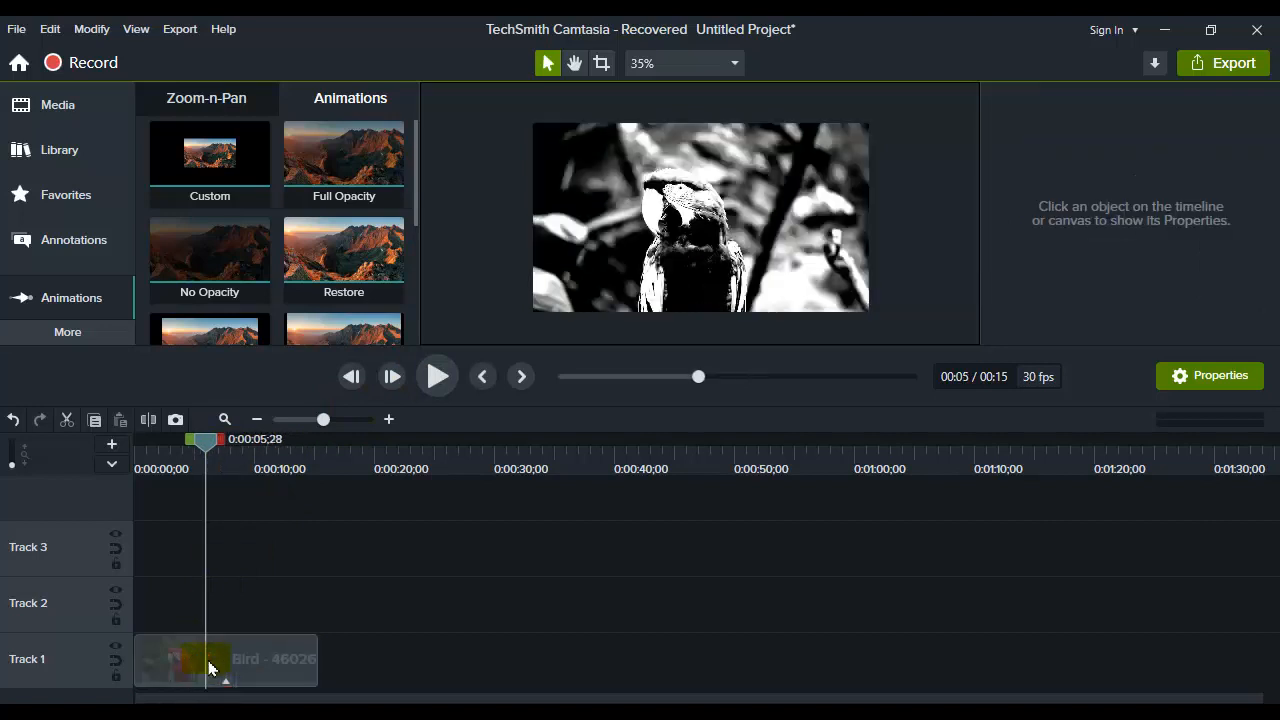
Step: Set the bird clip's Color Adjustment to brightness 32, contrast 125 and saturation -22
left_click(240, 660)
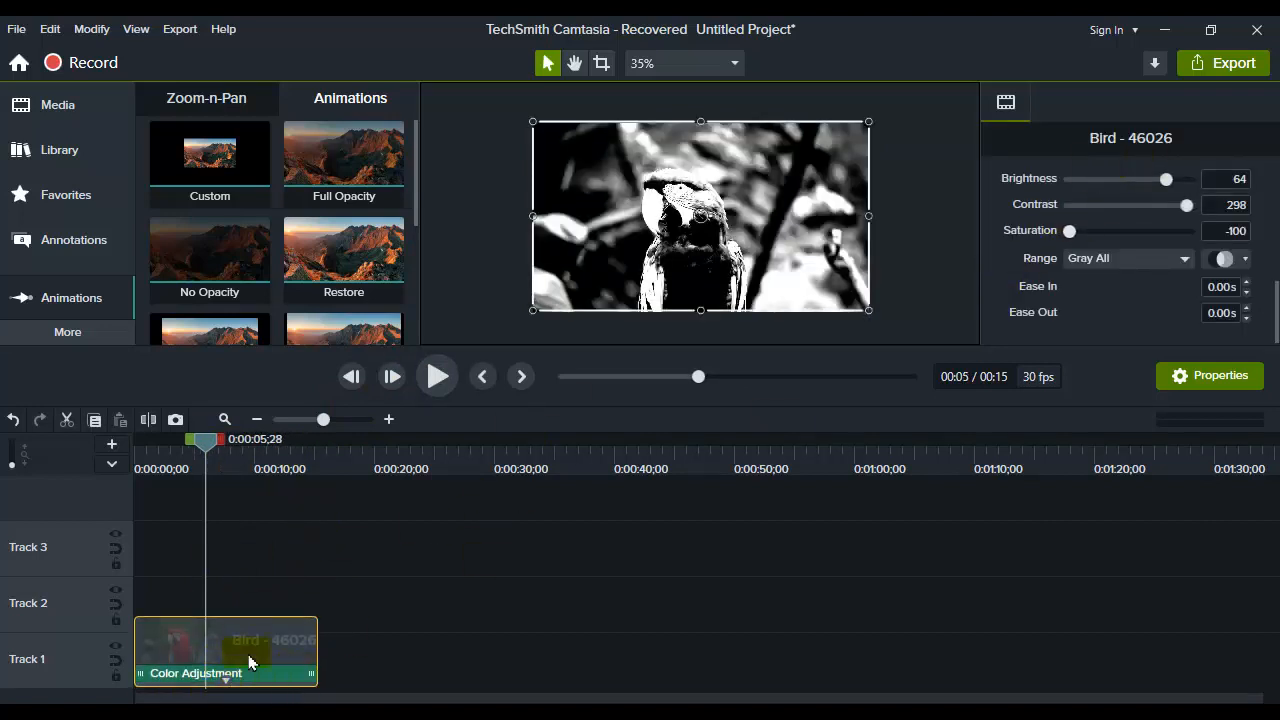
left_click_drag(1069, 230, 1116, 240)
left_click_drag(1186, 205, 1135, 218)
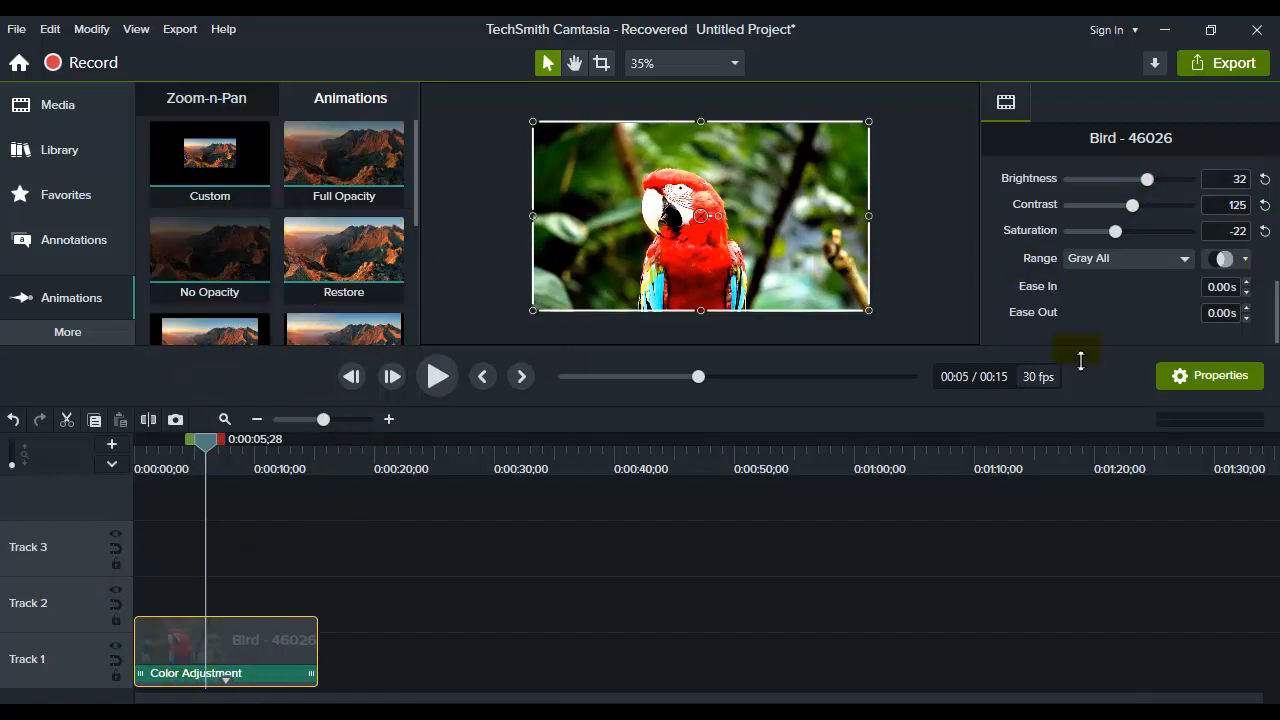
Step: Add a Custom animation near the clip's start that changes saturation to -100 over several seconds, and preview it
mouse_move(209, 190)
left_mouse_down()
mouse_move(251, 360)
mouse_move(236, 467)
mouse_move(244, 648)
mouse_move(150, 648)
left_mouse_up()
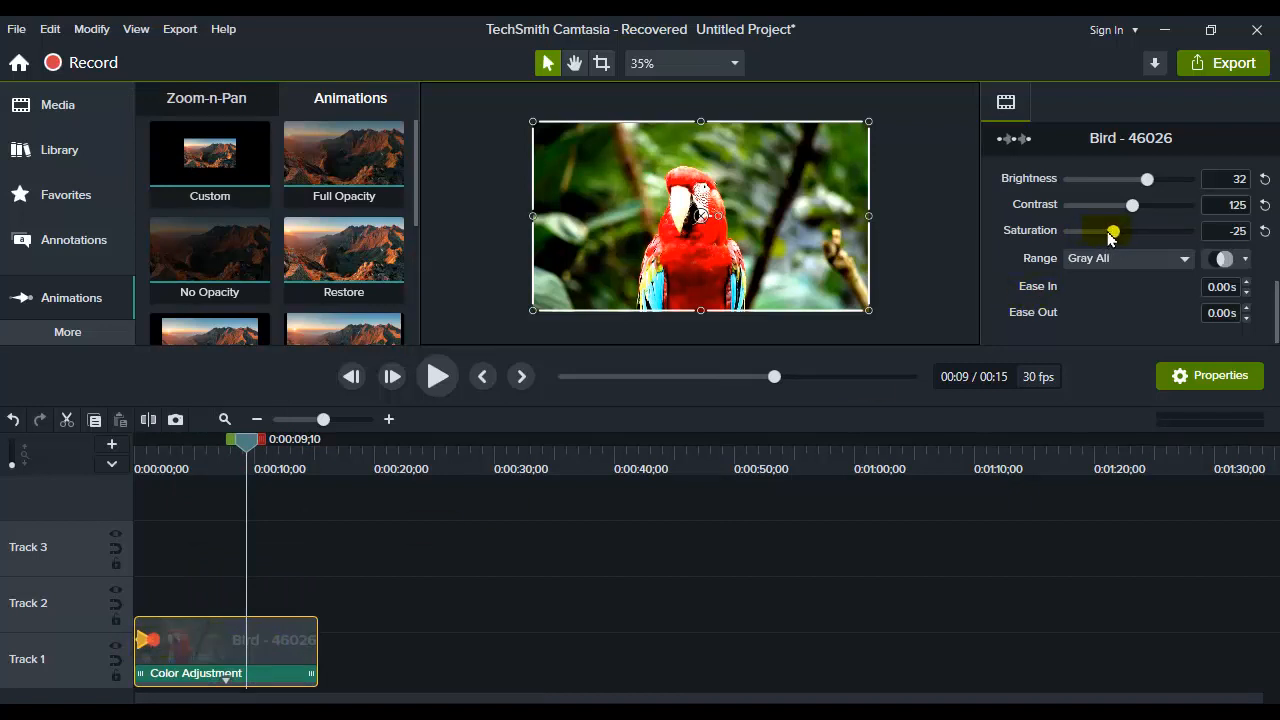
left_click_drag(1108, 238, 1064, 240)
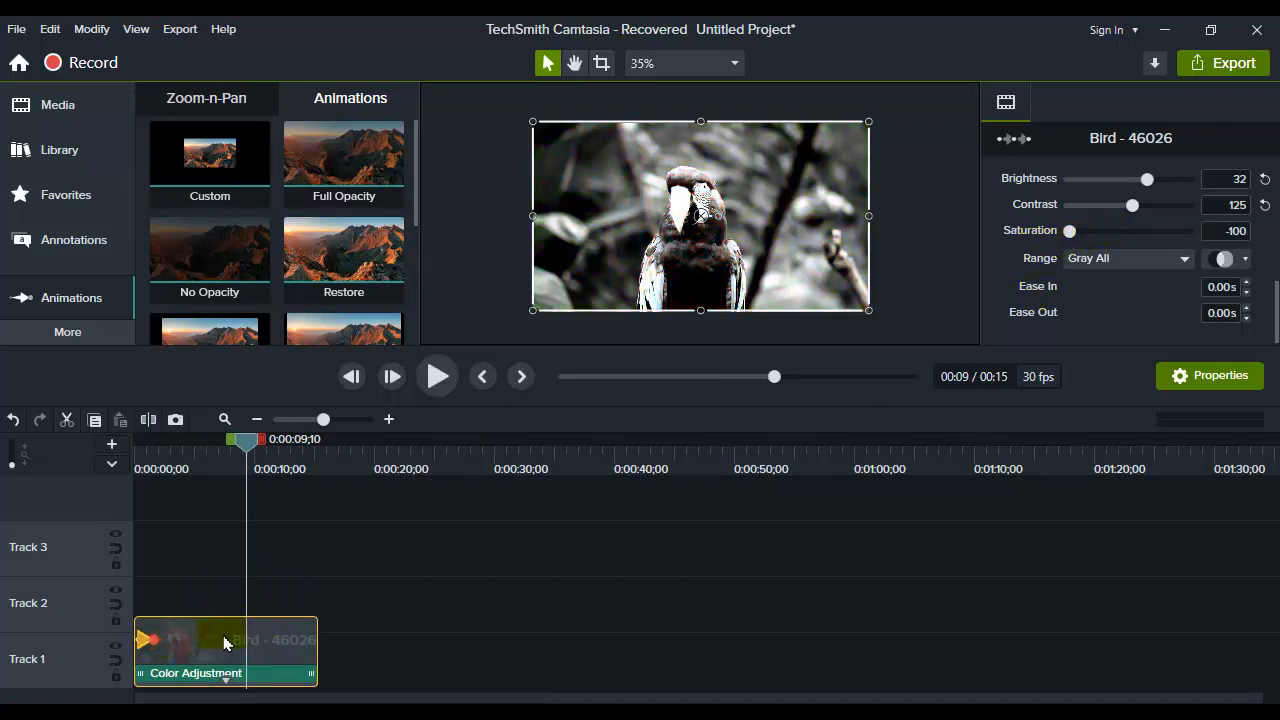
left_click_drag(153, 640, 229, 640)
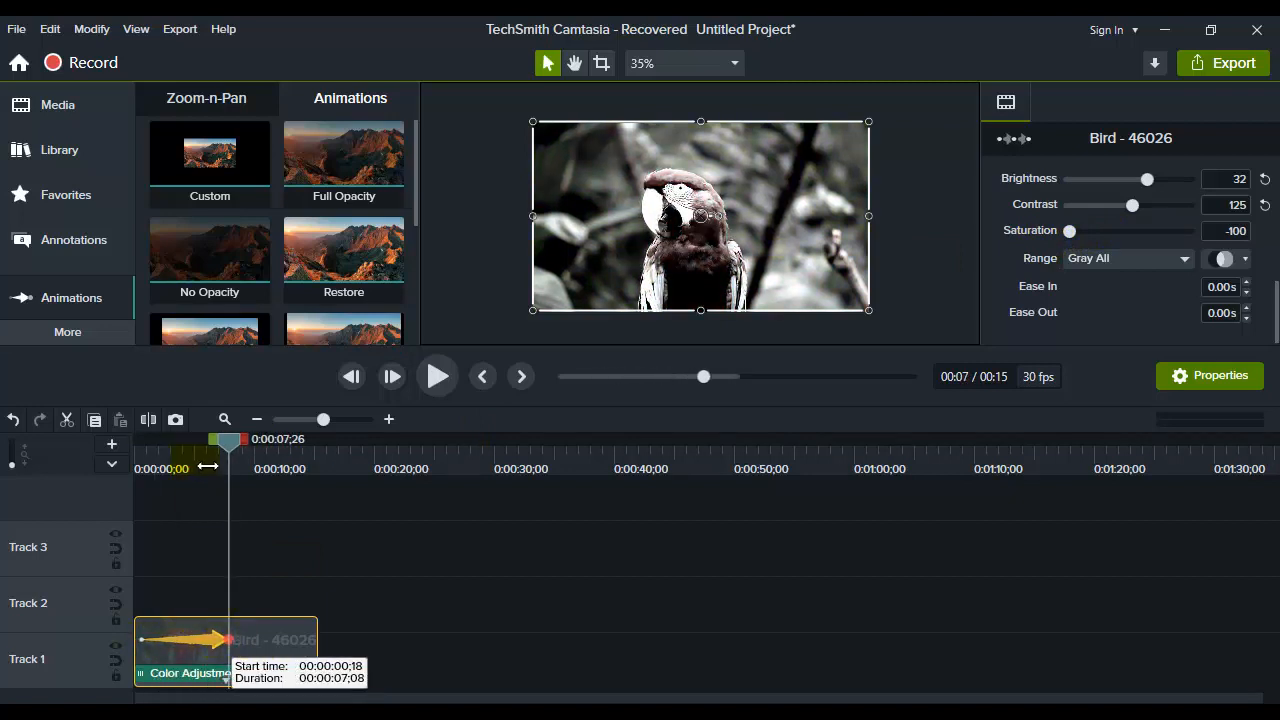
left_click_drag(217, 444, 86, 456)
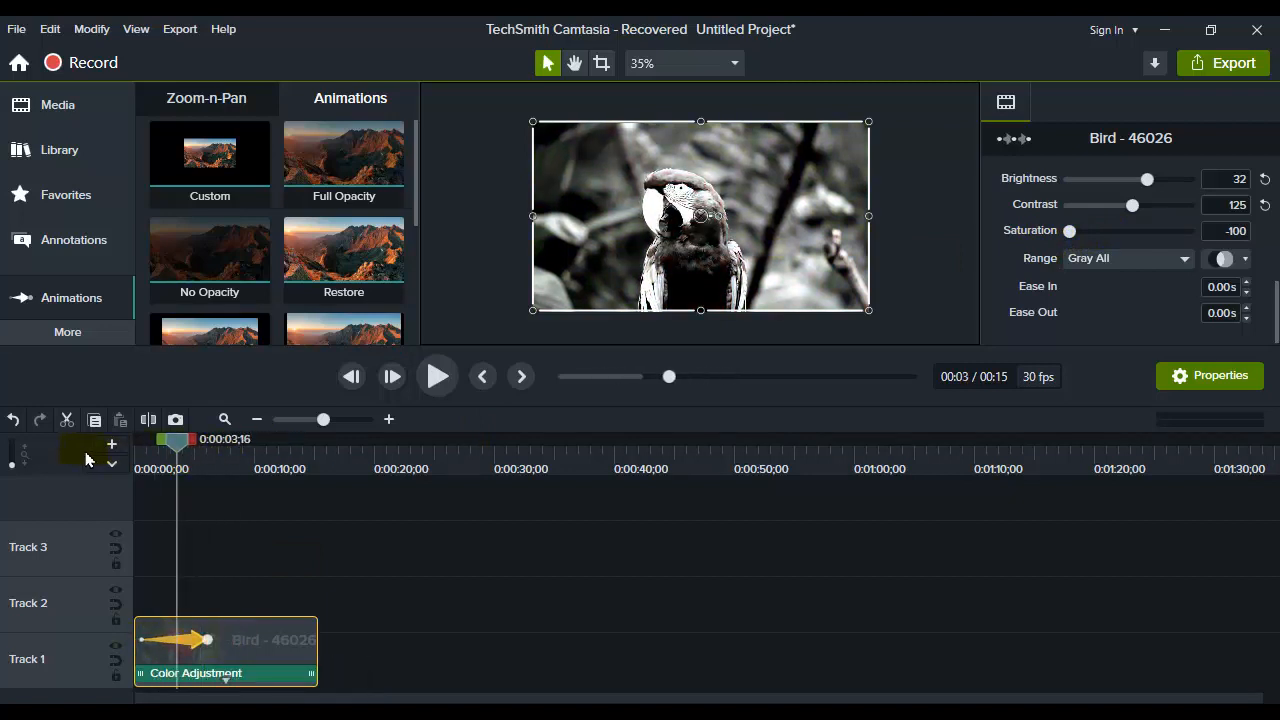
left_click(439, 376)
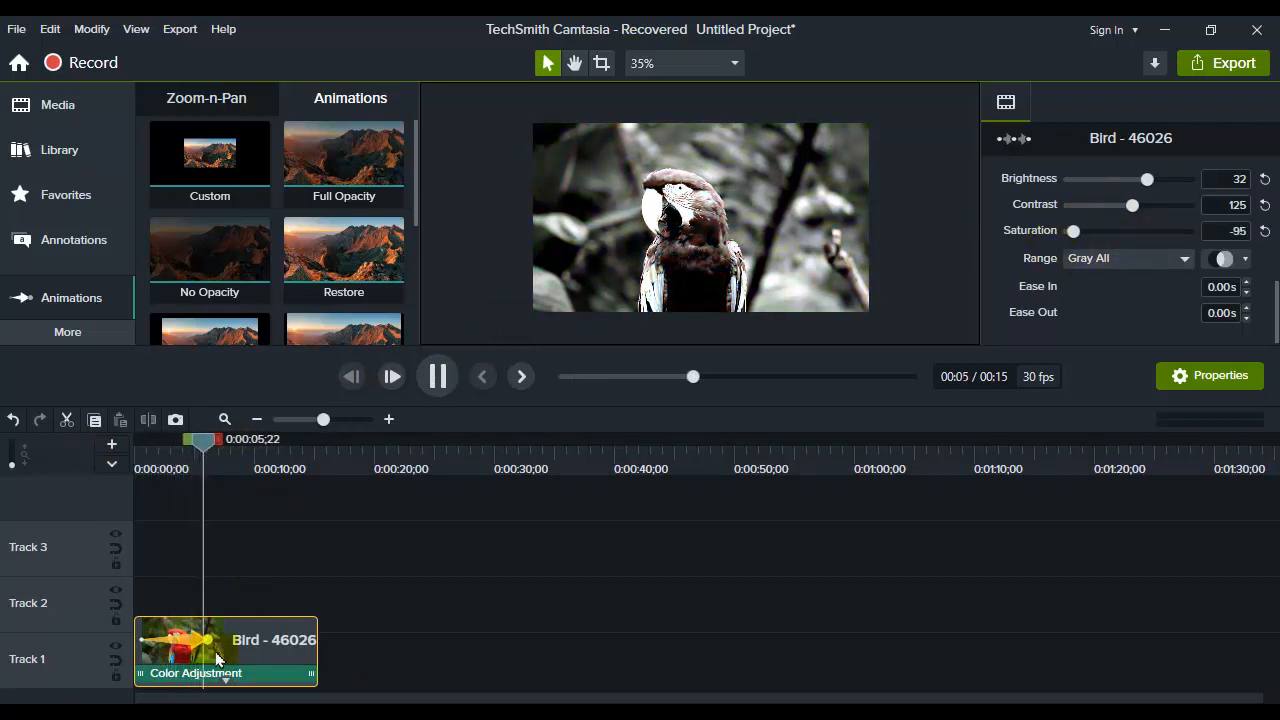
Step: Shorten the saturation animation to under two seconds and play the clip from its start
left_click_drag(207, 641, 150, 649)
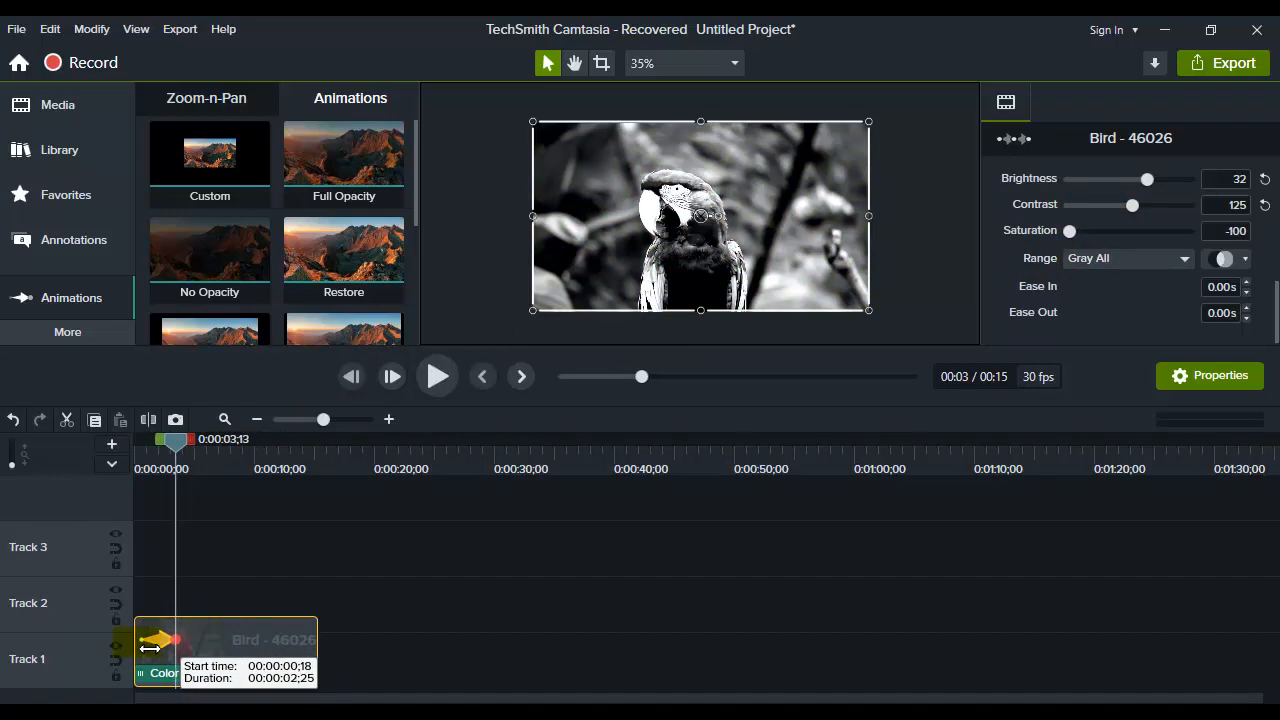
left_click_drag(172, 448, 94, 461)
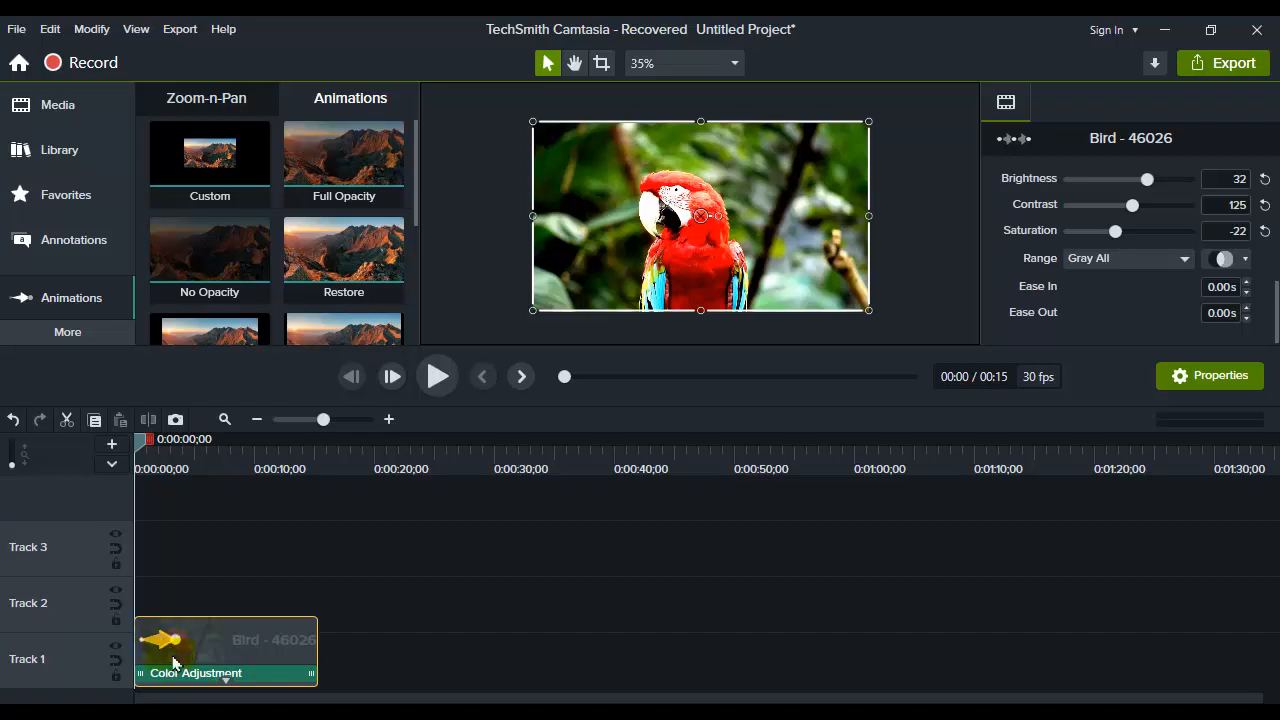
left_click_drag(197, 651, 160, 656)
left_click_drag(157, 442, 114, 450)
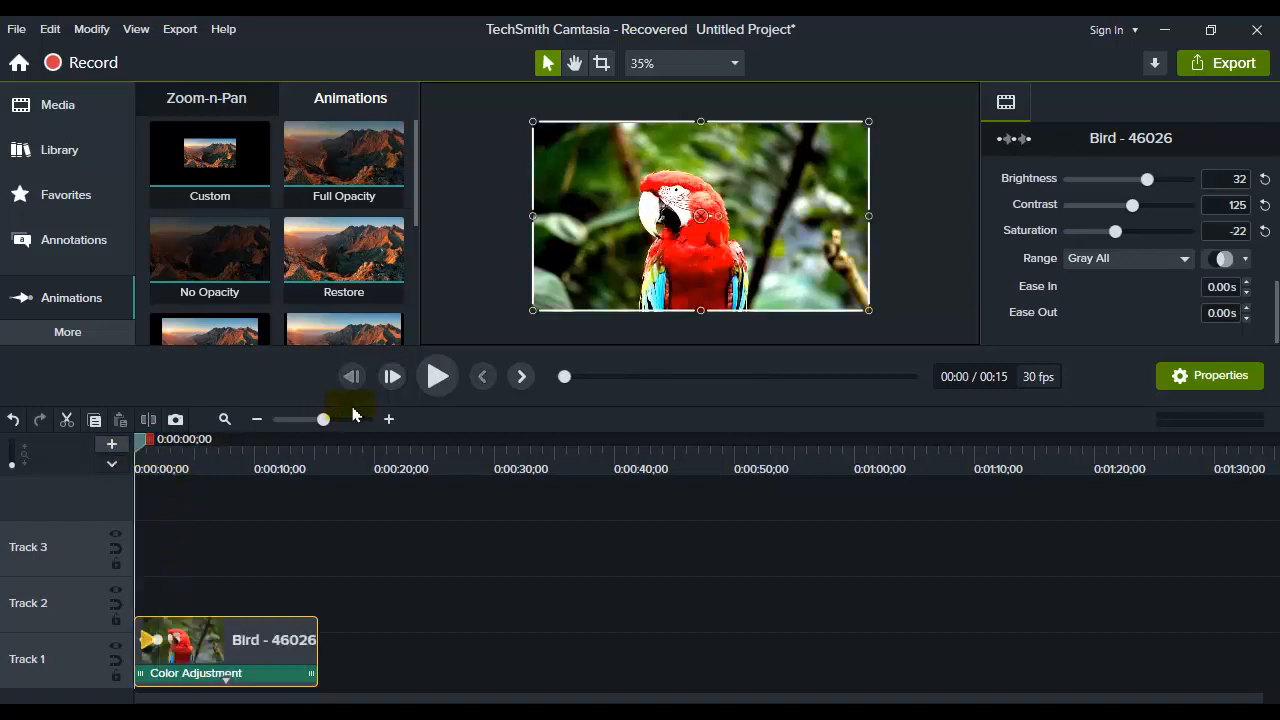
left_click(449, 386)
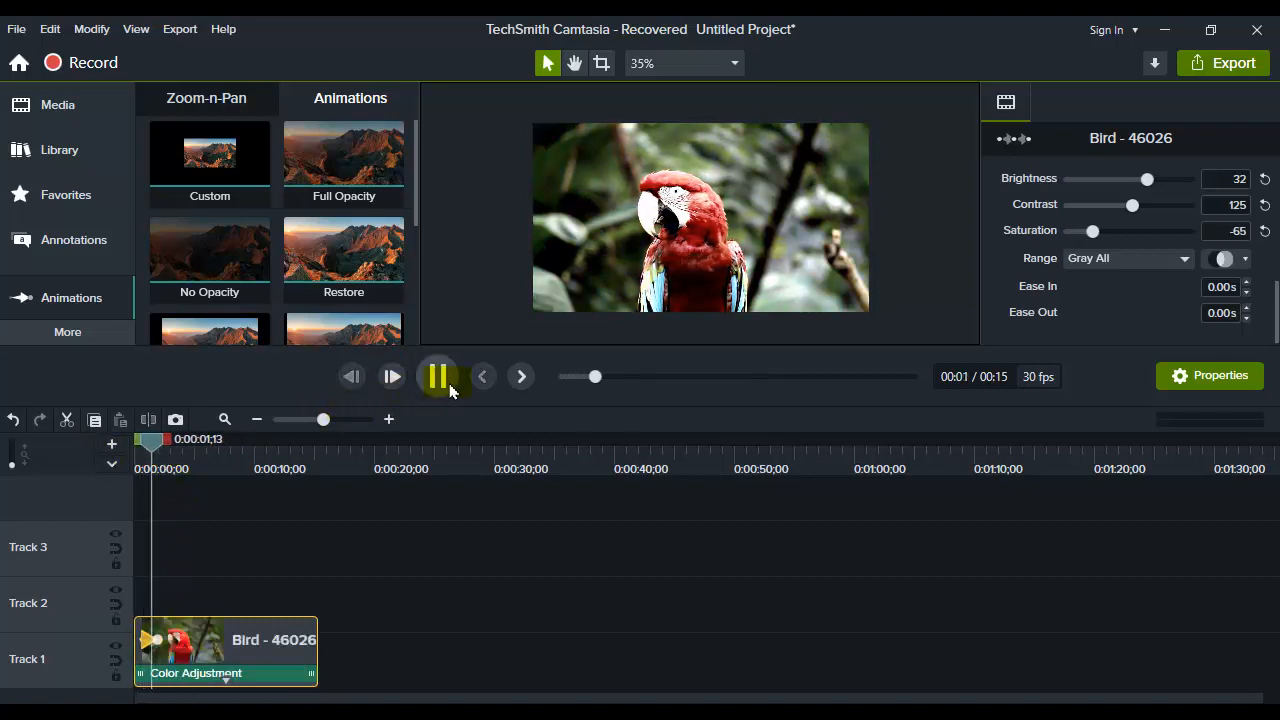
left_click(449, 388)
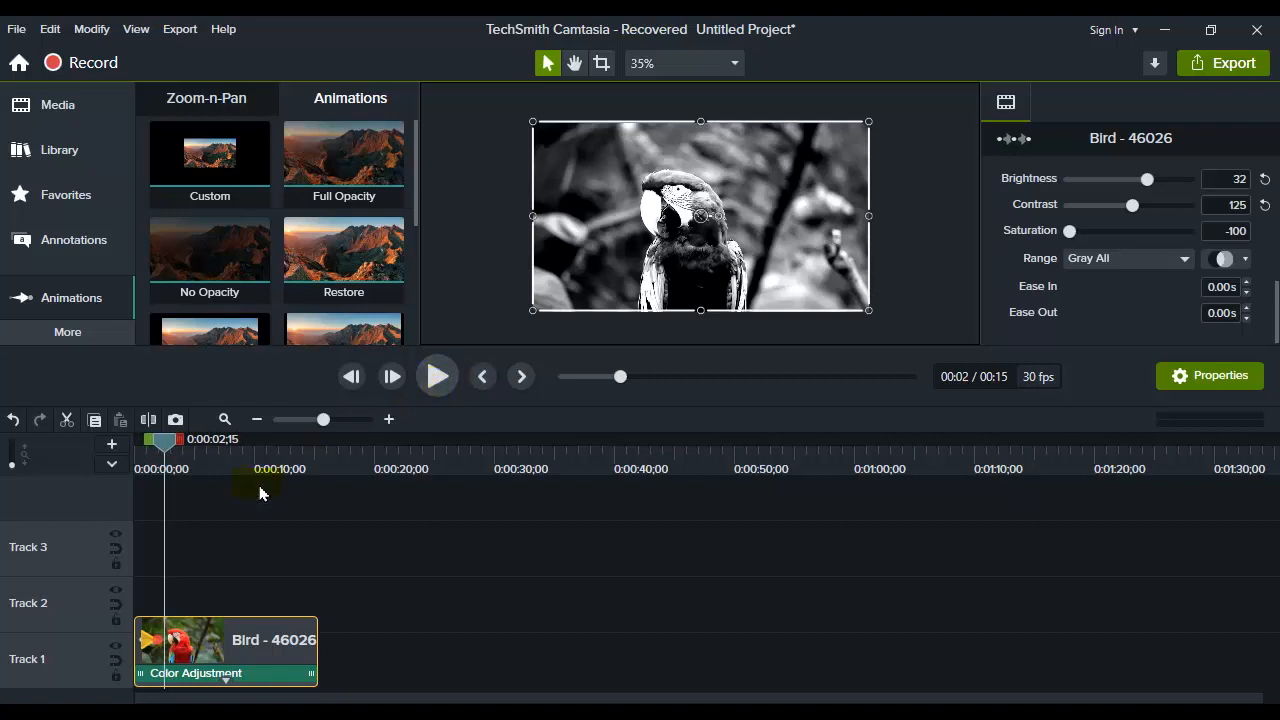
Step: Lengthen the animation to end at 0:00:04;20 and set the contrast at its end to 224
left_click_drag(168, 647, 190, 647)
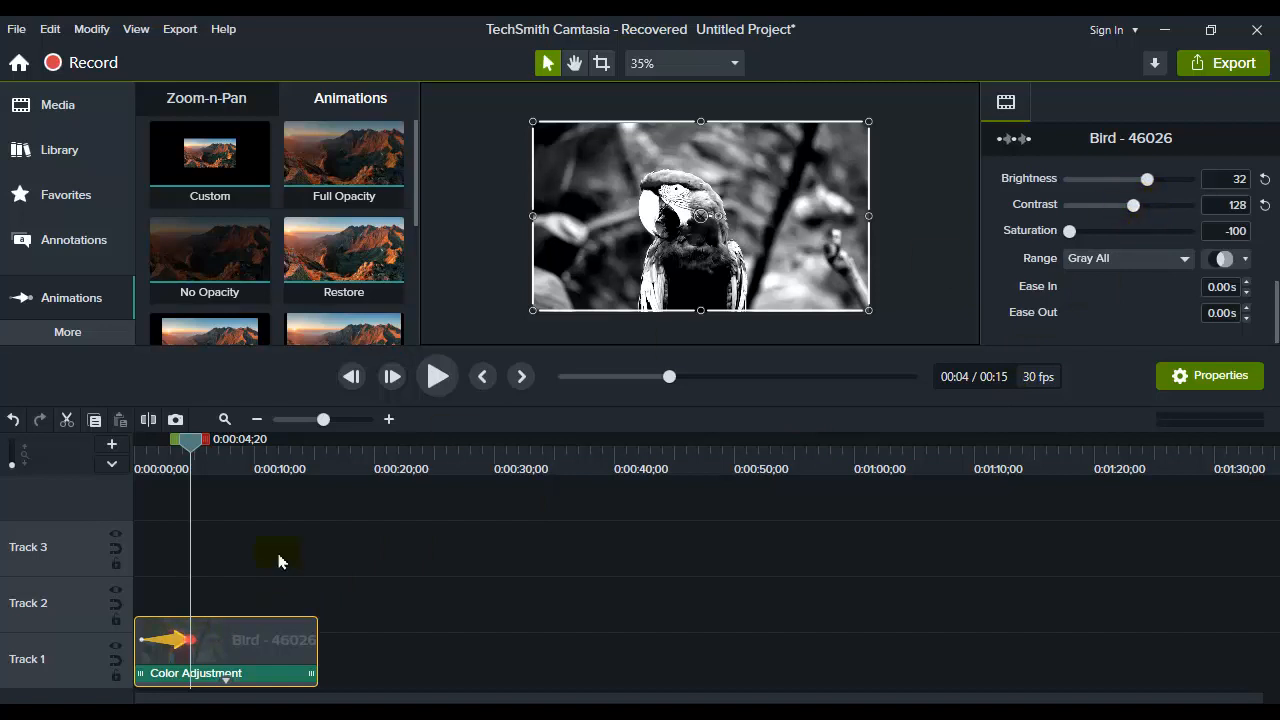
left_click_drag(1133, 208, 1163, 208)
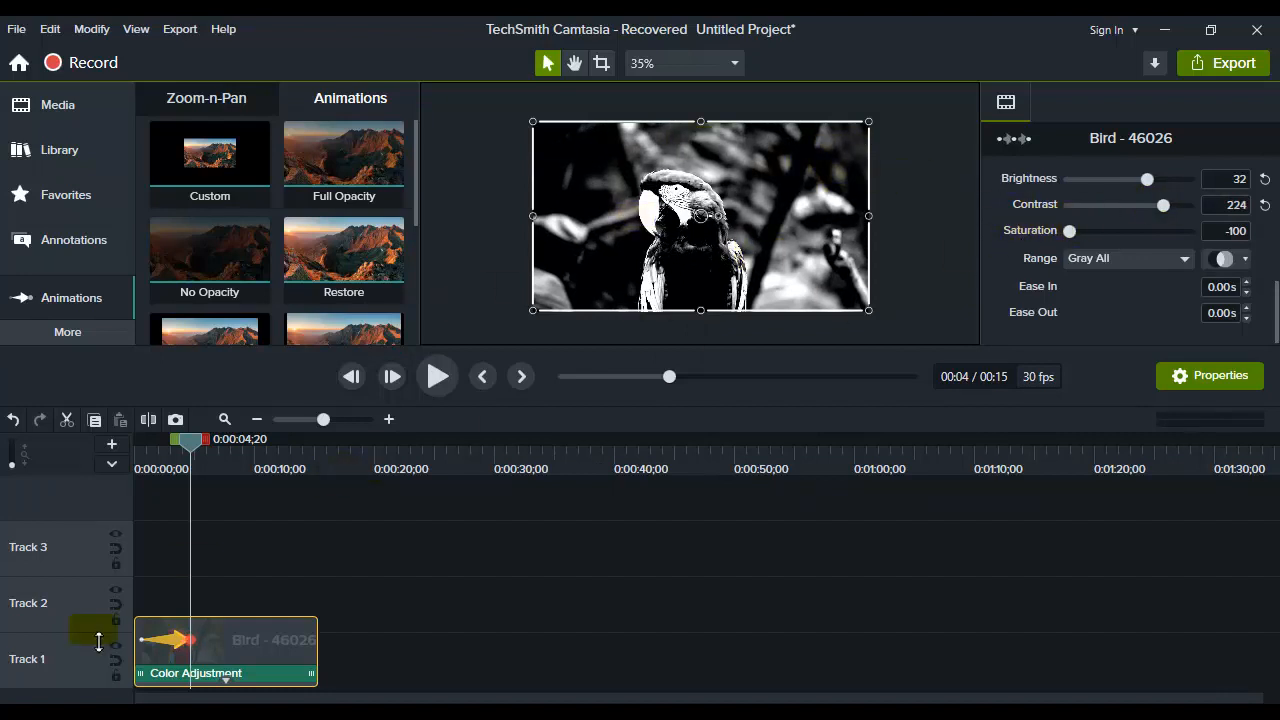
Step: Replace the clip's existing animation with a new Custom animation ending at 0:00:05;15
right_click(173, 654)
left_click(205, 554)
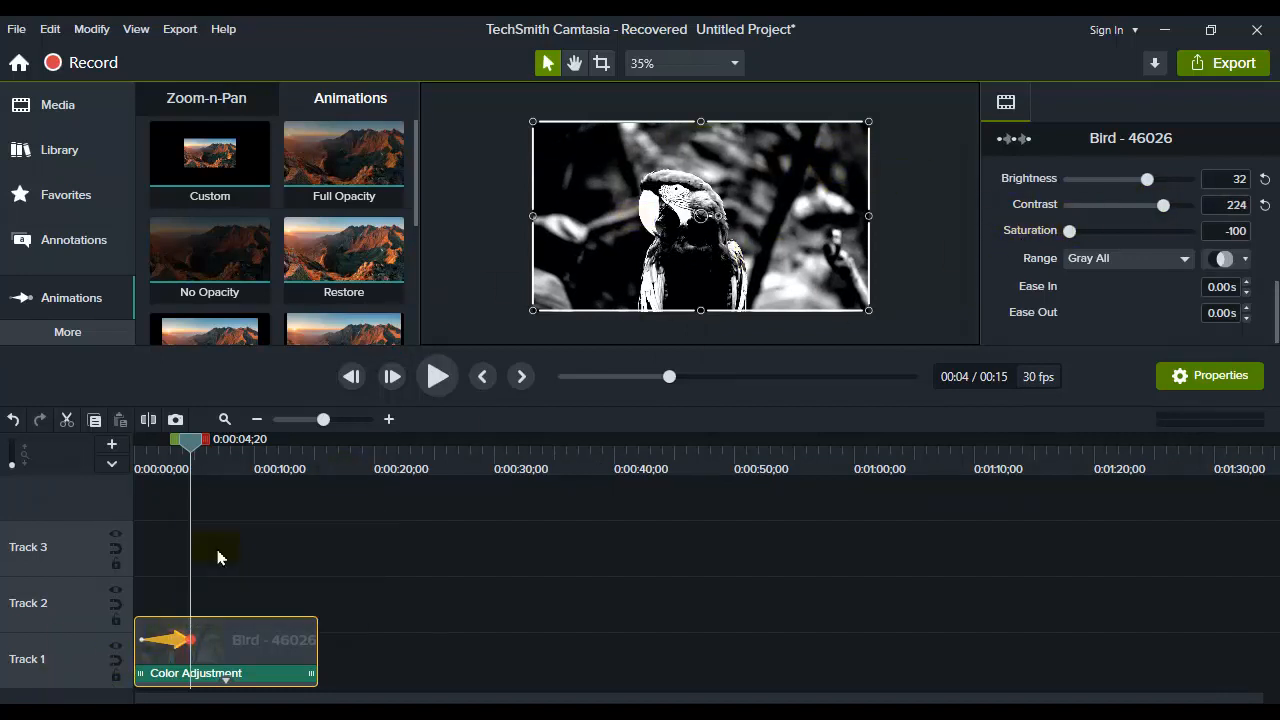
left_click_drag(194, 166, 203, 665)
left_click(226, 646)
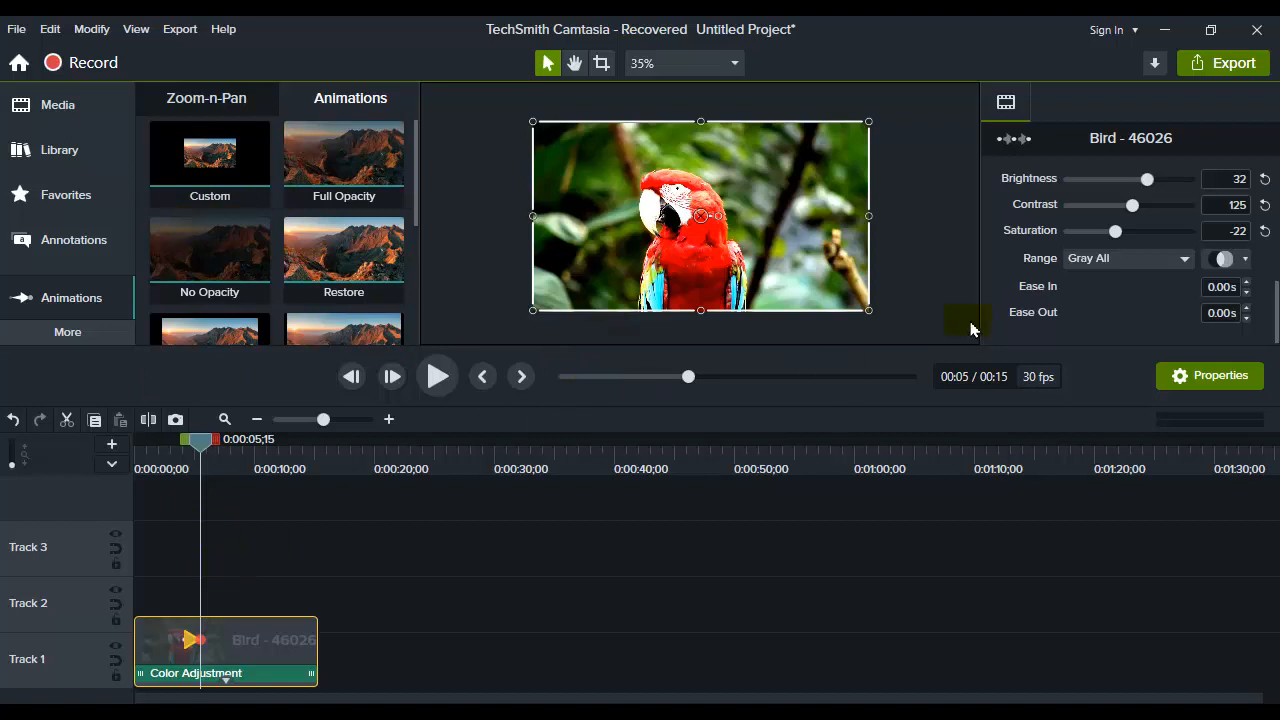
Step: Set the animation's end values to brightness 100, contrast 300 and saturation 100, and play the clip across it
left_click_drag(1114, 236, 1196, 205)
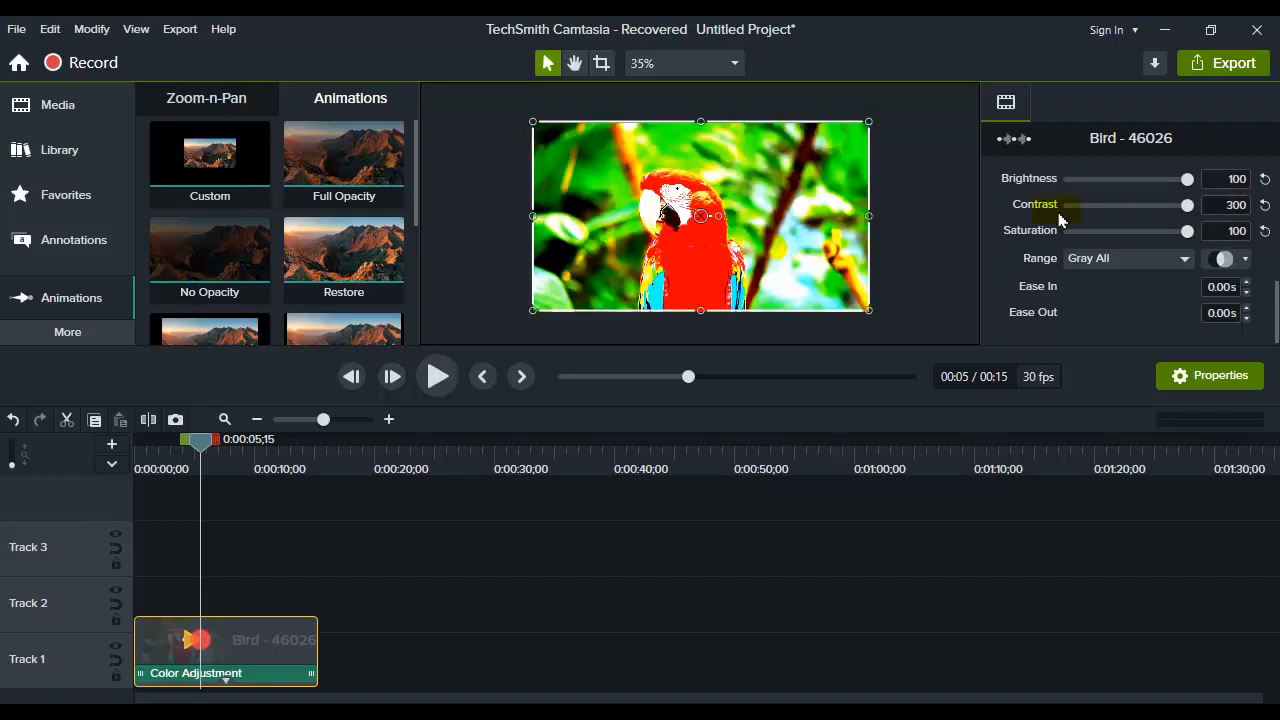
left_click_drag(208, 449, 182, 450)
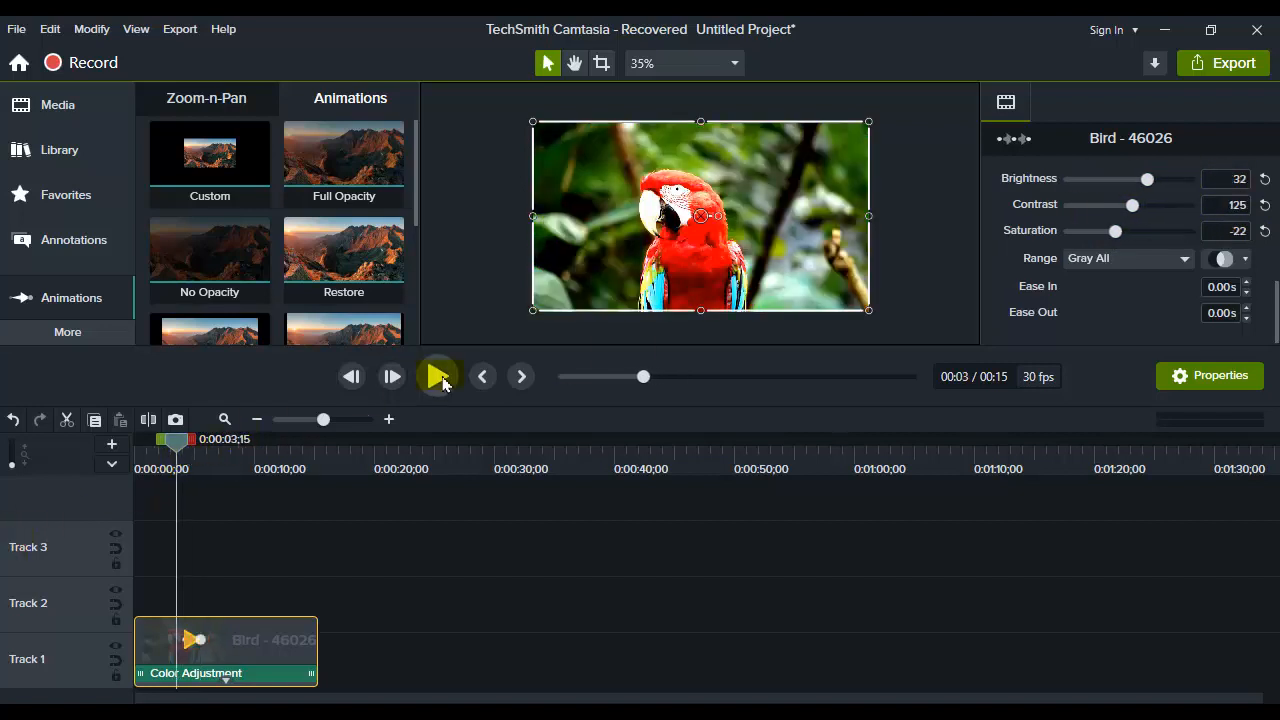
left_click(437, 376)
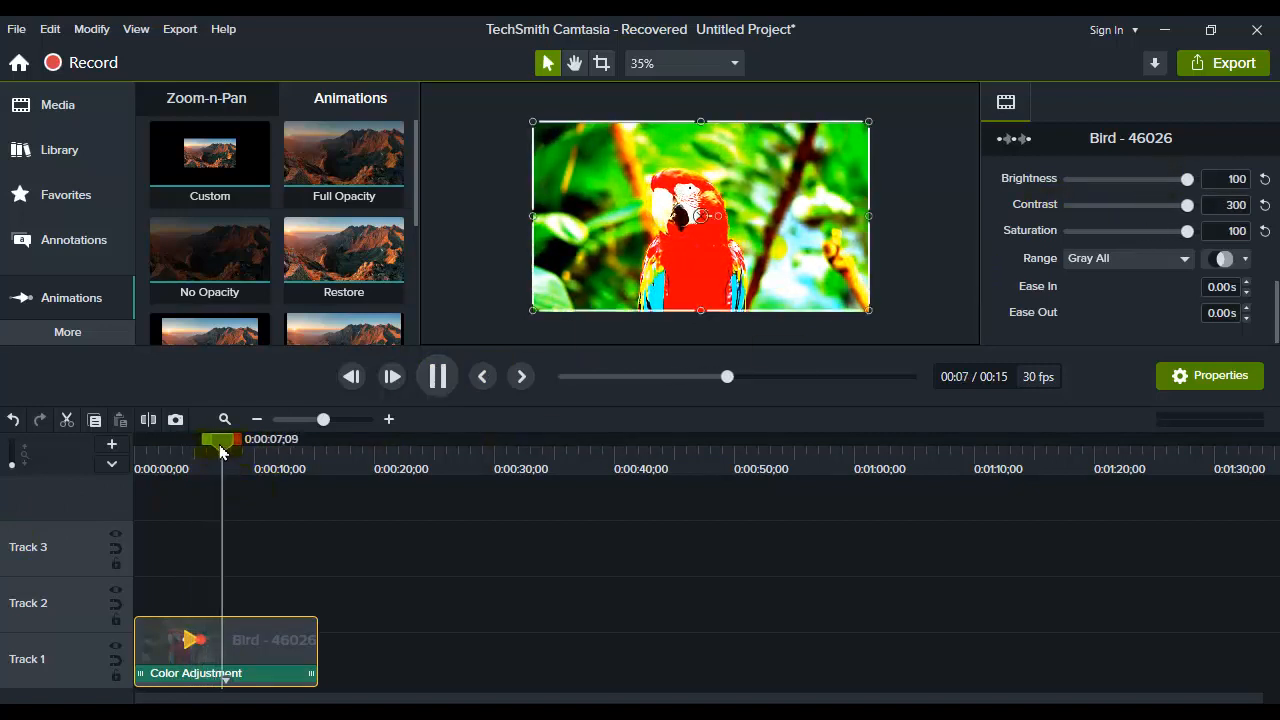
Step: Lengthen the color animation so it runs from about 3 to about 8 seconds on the timeline
left_click_drag(218, 445, 199, 447)
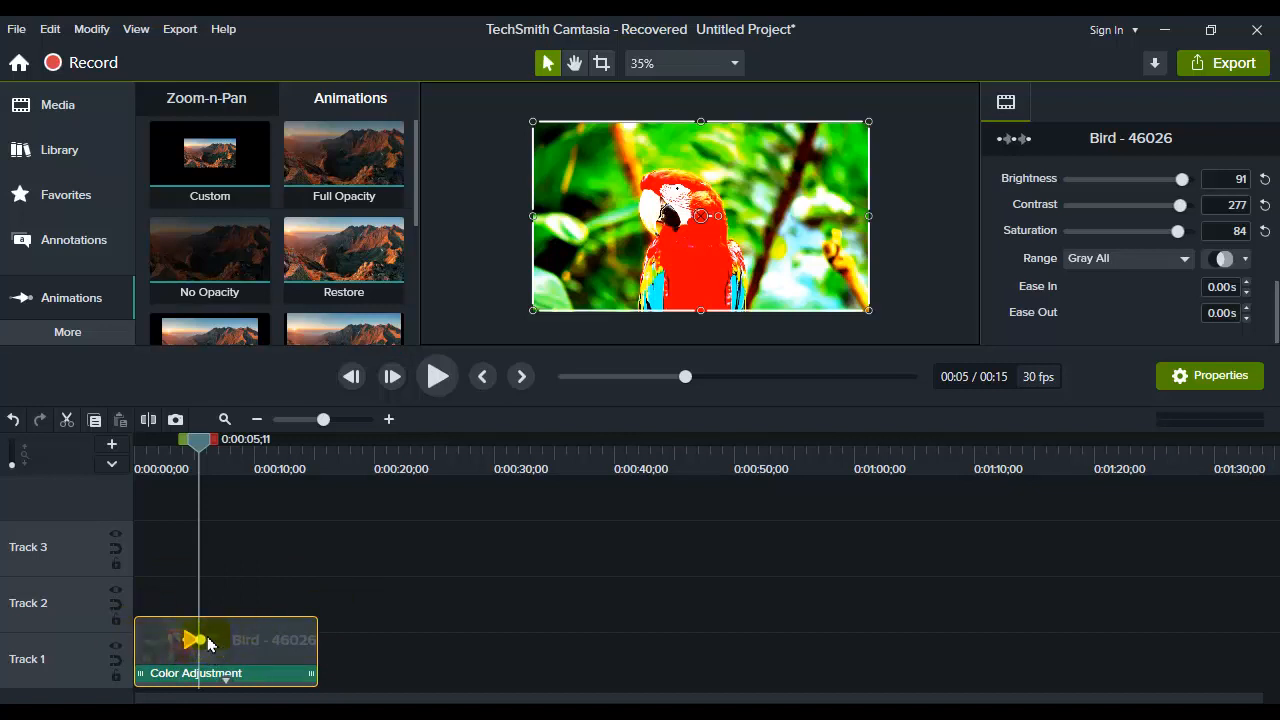
mouse_move(201, 641)
left_mouse_down()
mouse_move(242, 641)
mouse_move(206, 648)
left_mouse_up()
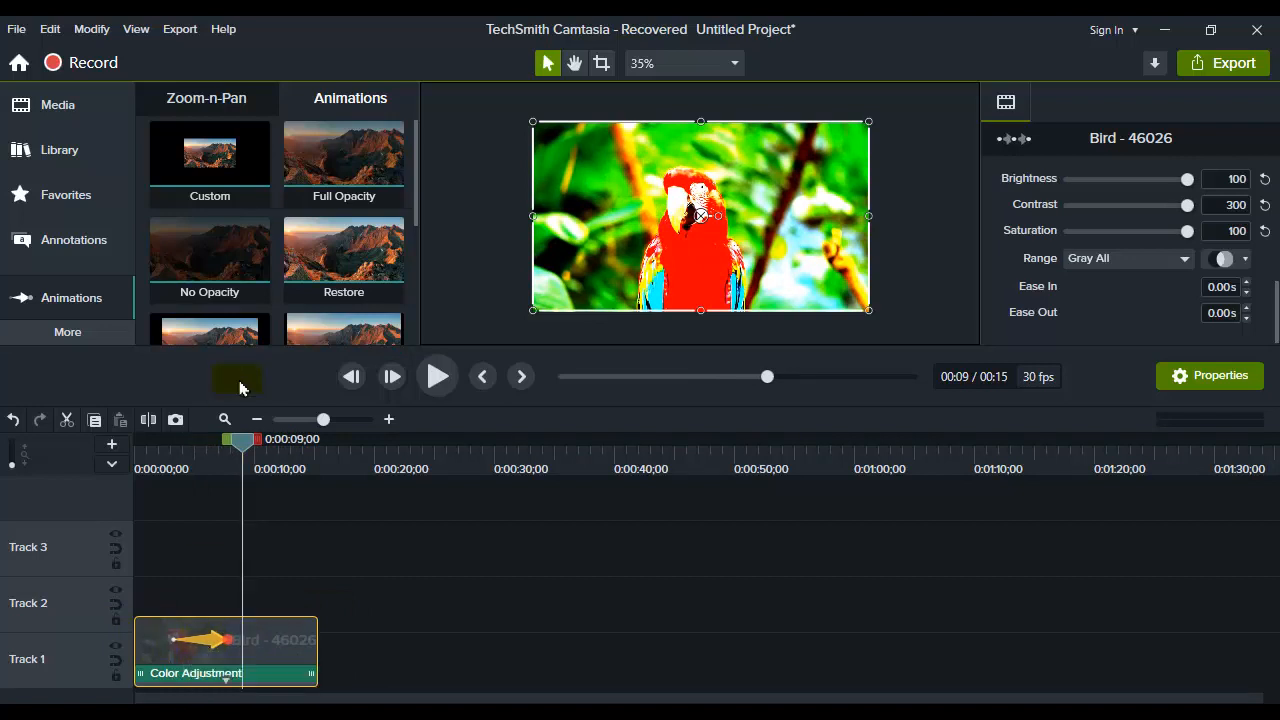